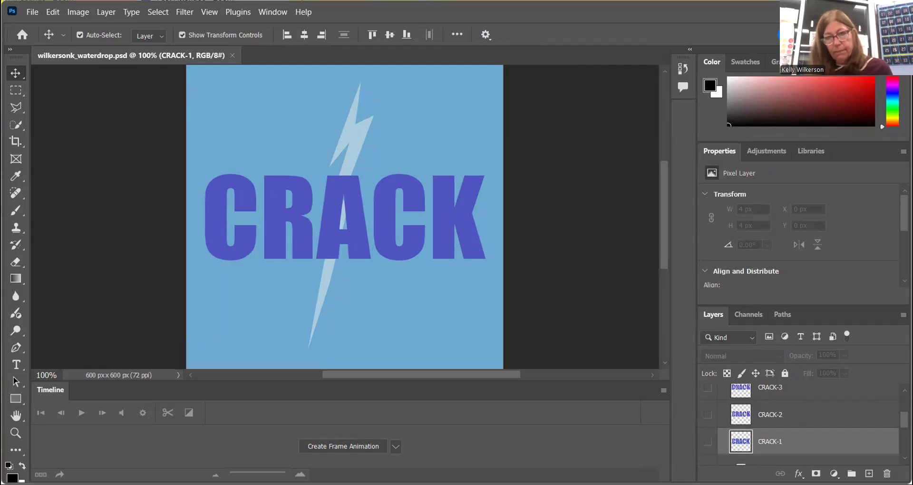
Create a frame animation in the Timeline panel
left_click(152, 425)
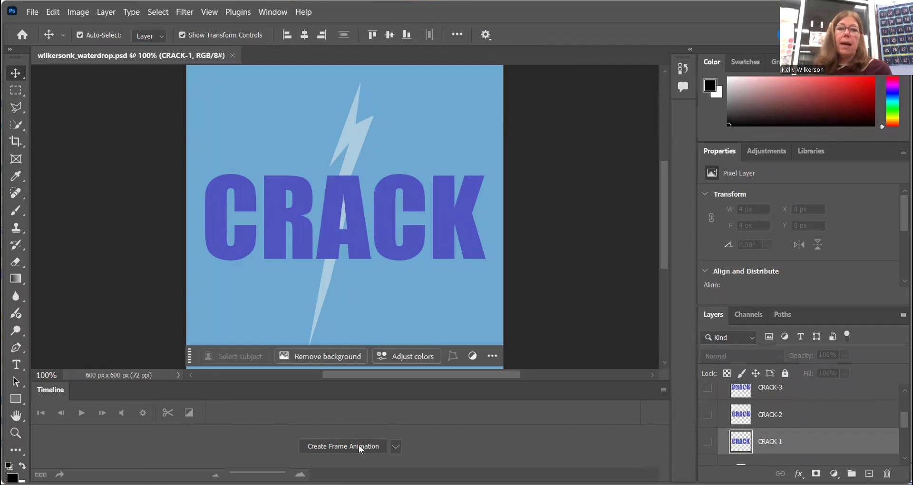
left_click(394, 448)
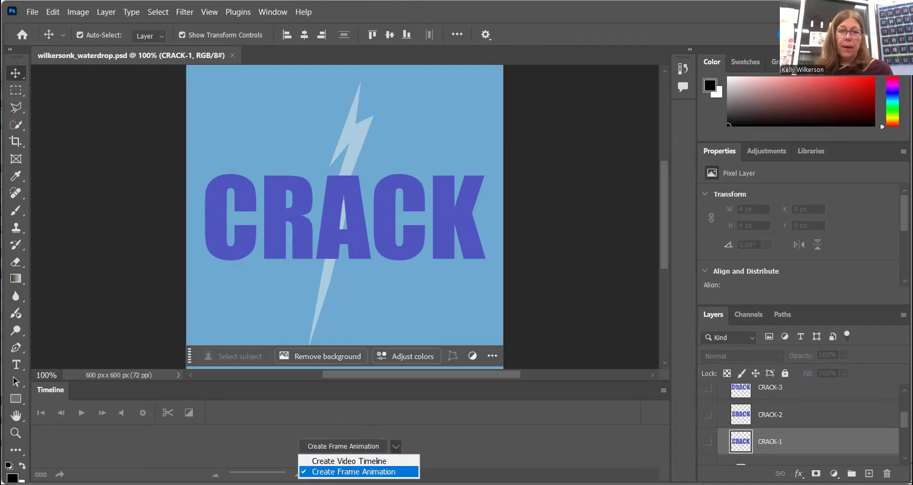
left_click(353, 472)
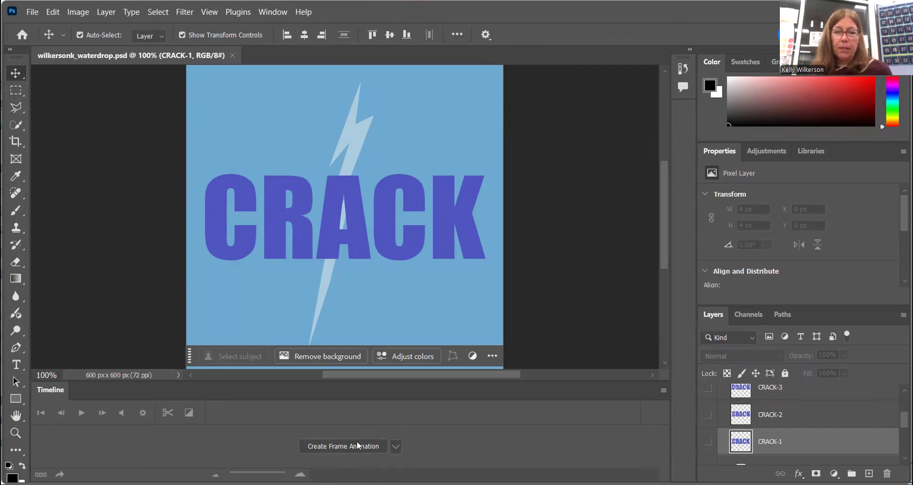
left_click(358, 447)
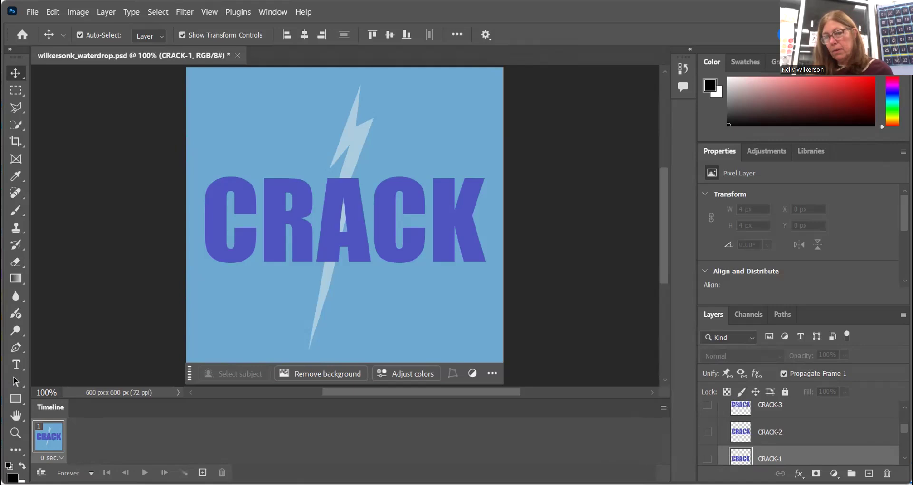
Hide the Color Fill 4 crack layer so the first frame shows only the CRACK text
scroll(780, 438, "down", 2)
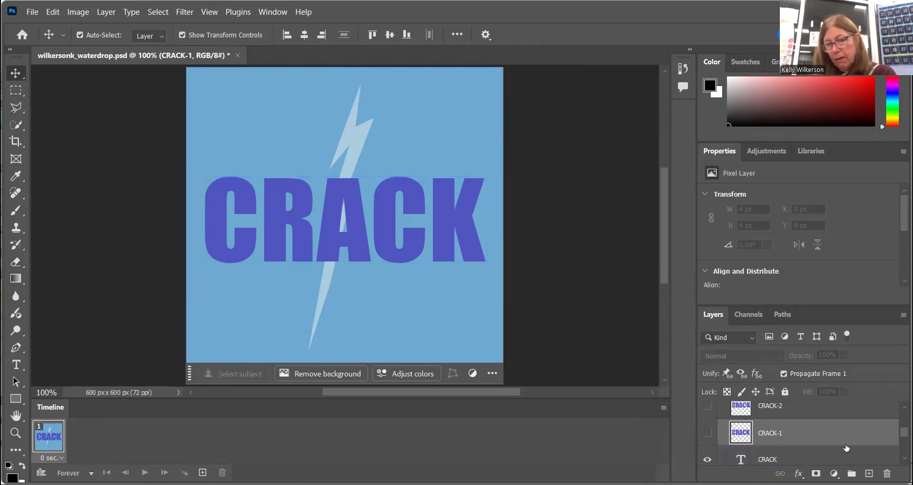
scroll(896, 442, "down", 3)
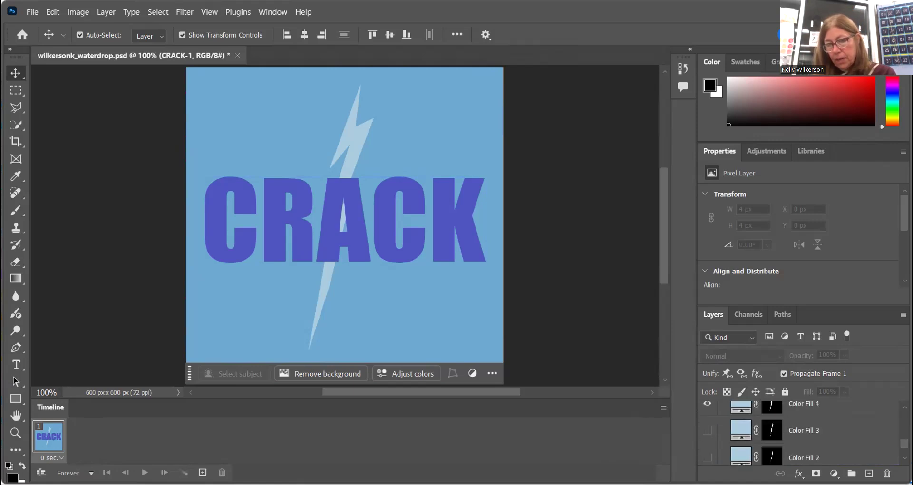
left_click(707, 420)
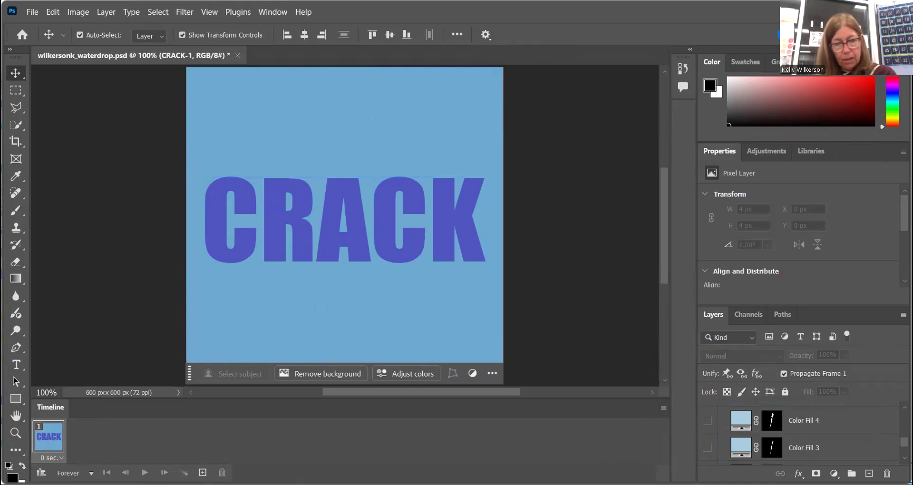
Add a second frame and shift the CRACK text slightly up and to the right in it
left_click(202, 472)
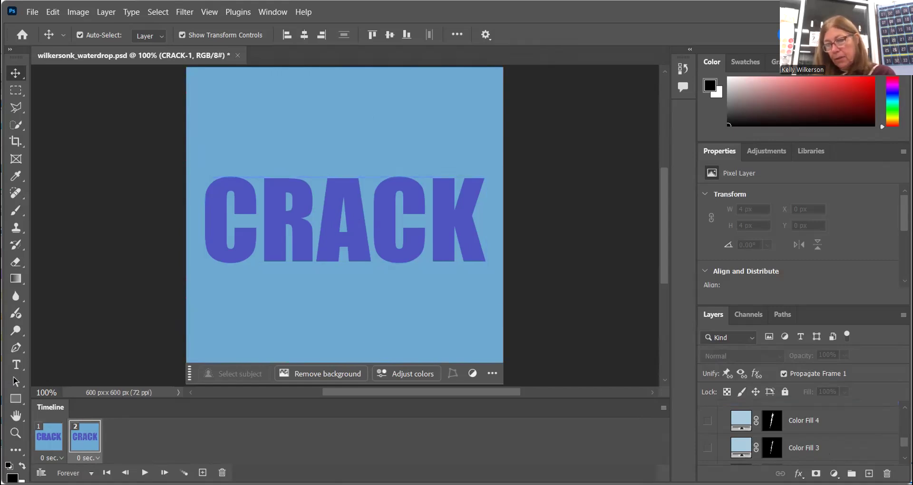
left_click_drag(903, 442, 903, 434)
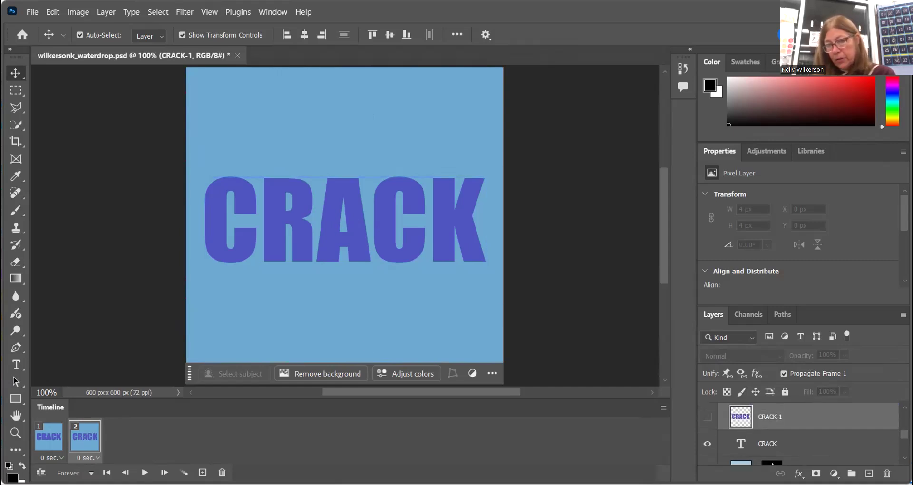
scroll(771, 462, "up", 1)
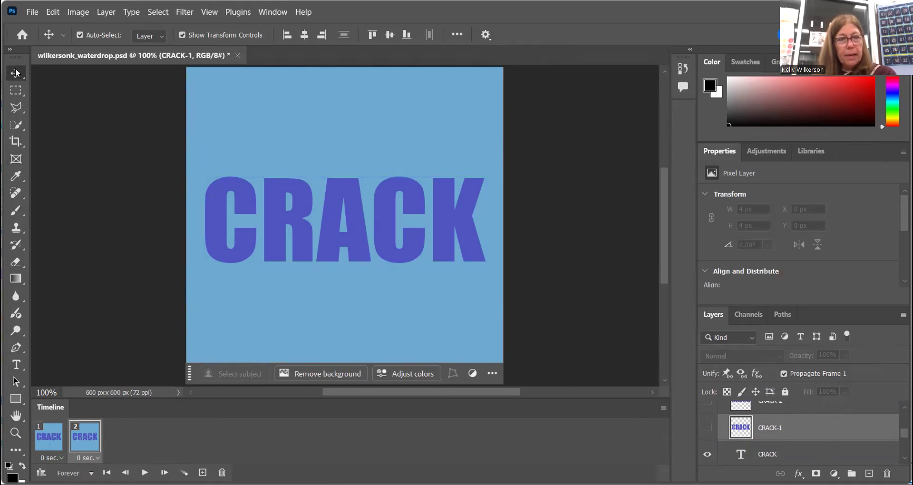
left_click(349, 212)
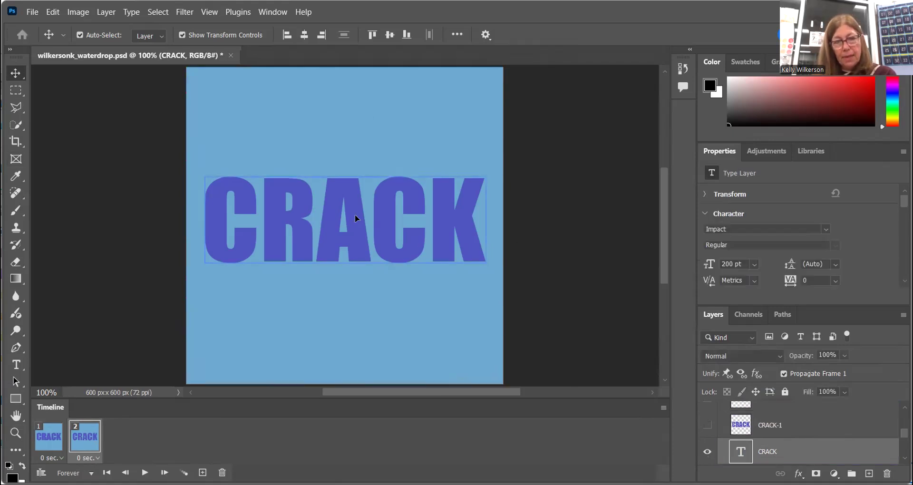
left_click(354, 215)
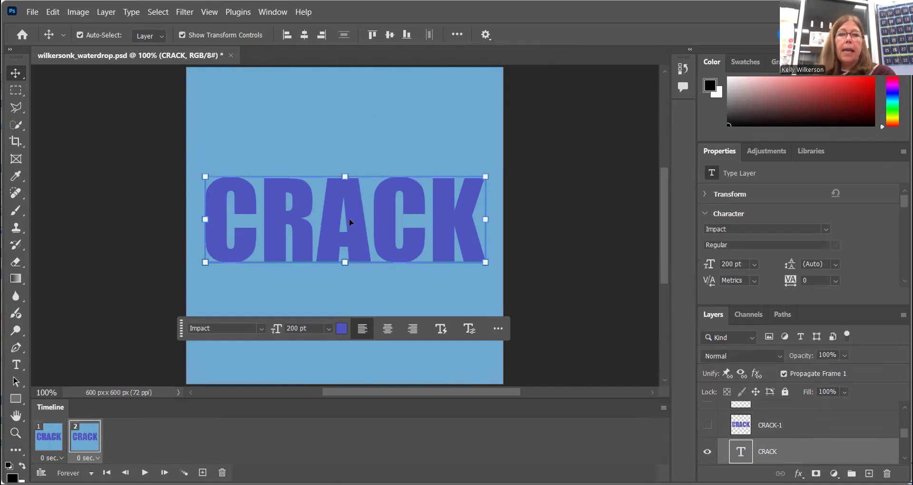
left_click(349, 219)
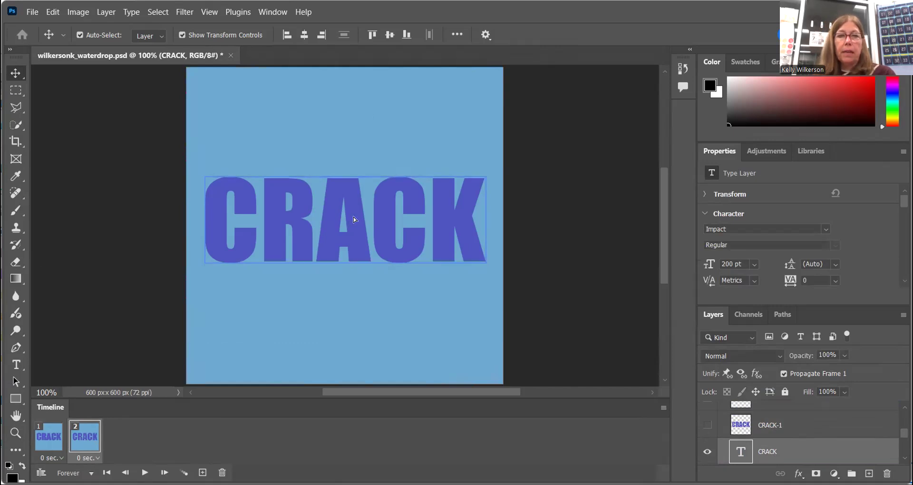
key("ctrl+z")
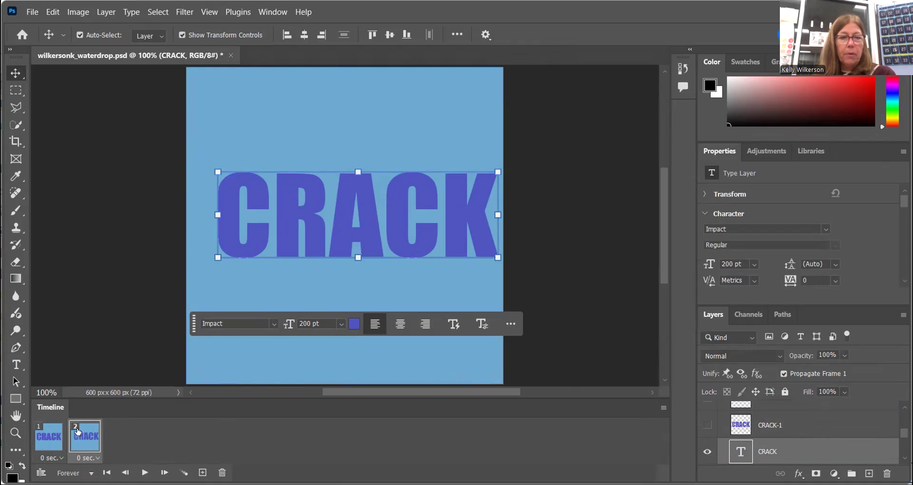
Add a third frame and nudge the CRACK text slightly left and down
left_click(203, 472)
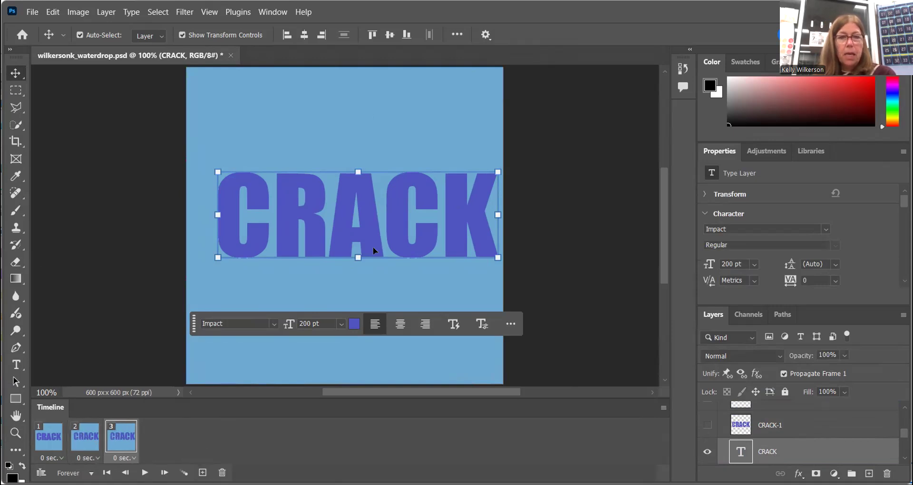
left_click_drag(375, 229, 370, 235)
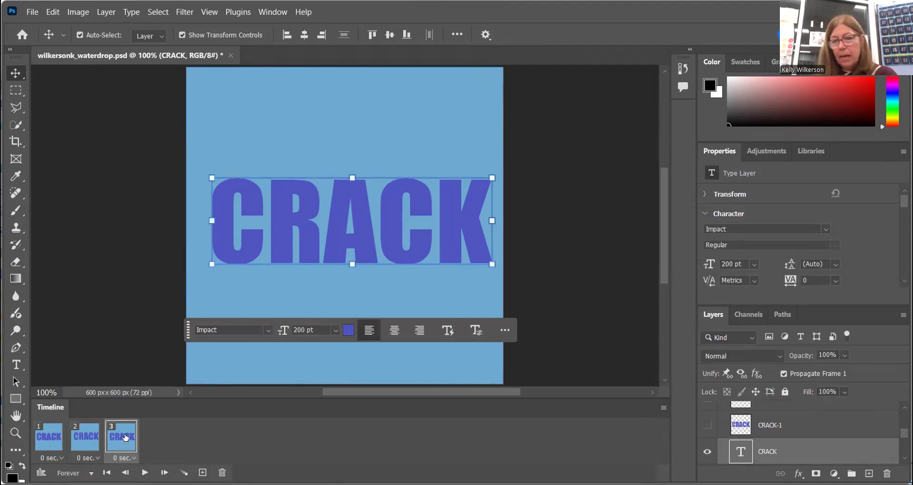
Step through frames 1 to 3 to compare the text positions
left_click(771, 424)
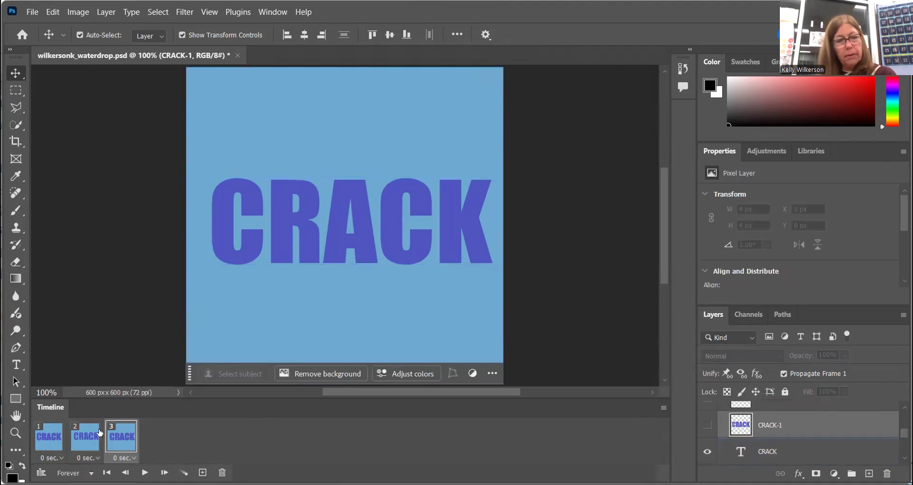
left_click(47, 436)
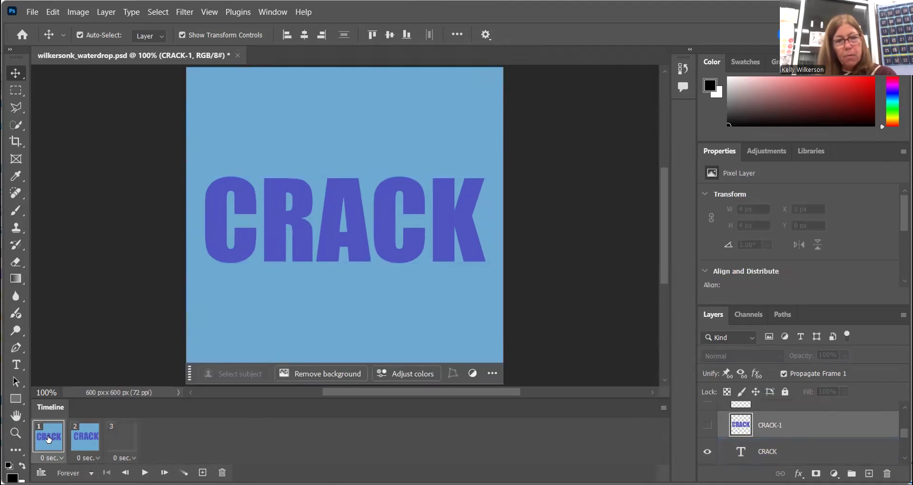
left_click(80, 438)
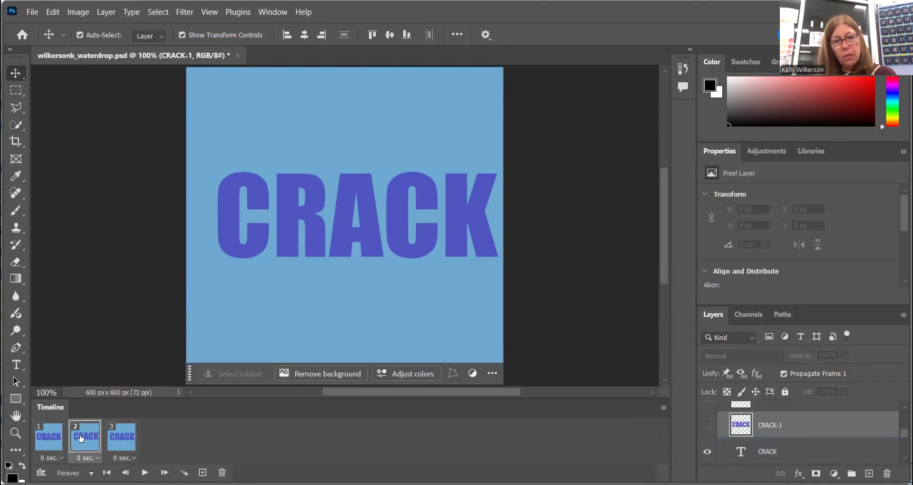
left_click(126, 438)
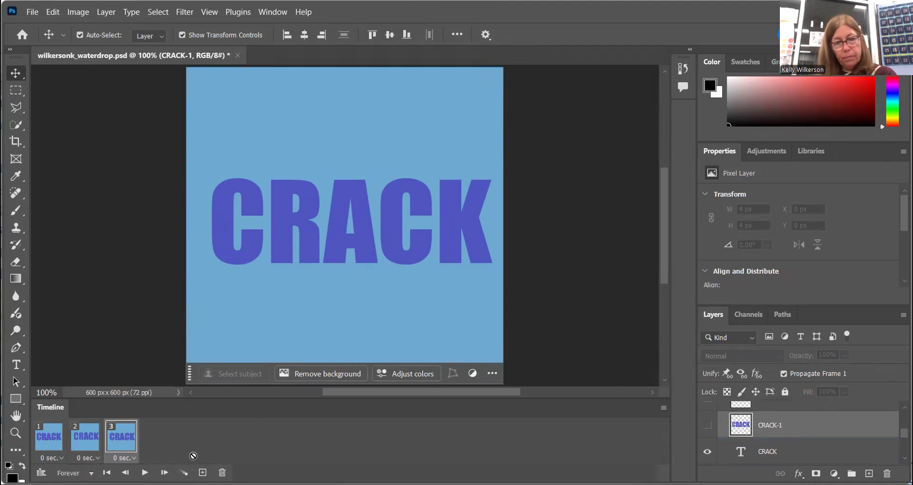
Add a fourth frame and shift the CRACK text slightly downward
left_click(203, 472)
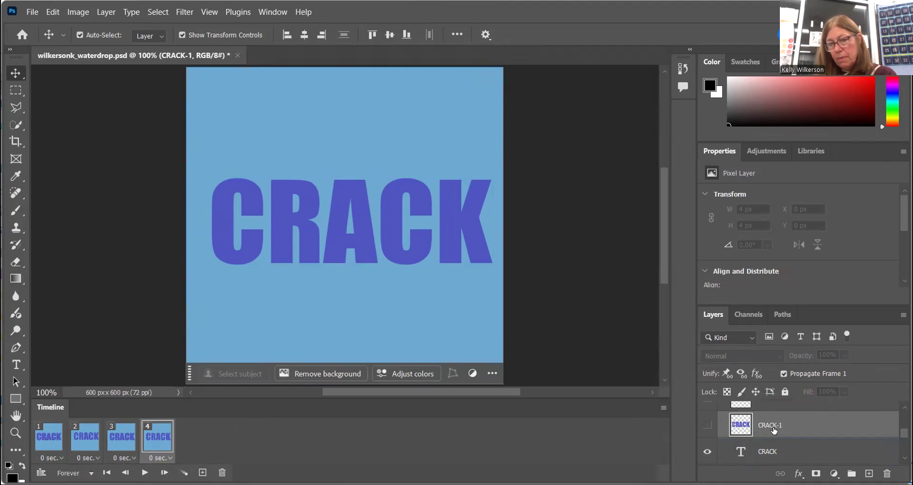
left_click(368, 222)
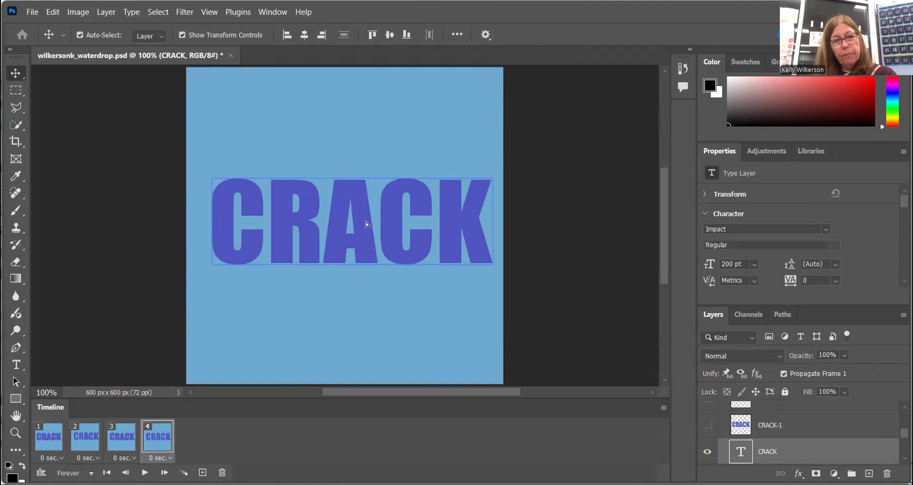
left_click_drag(364, 228, 363, 229)
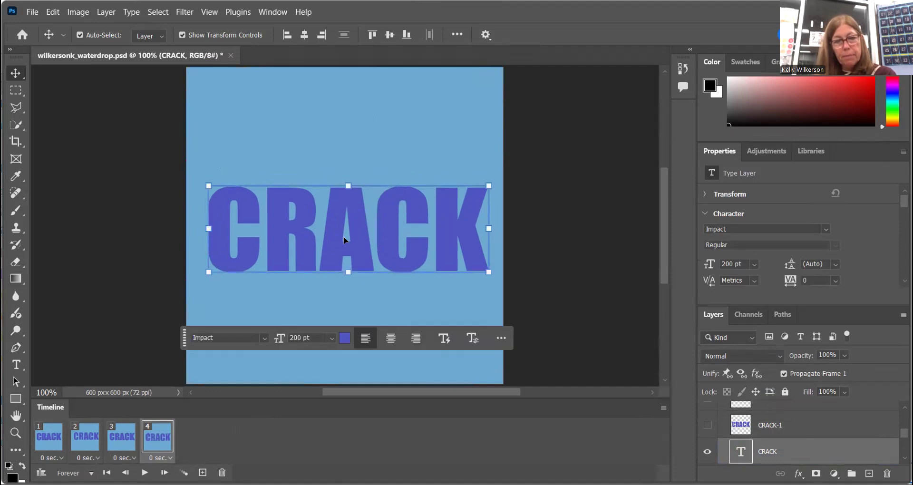
Set the delay of all four frames to 0.1 seconds
left_click(62, 457)
left_click(81, 343)
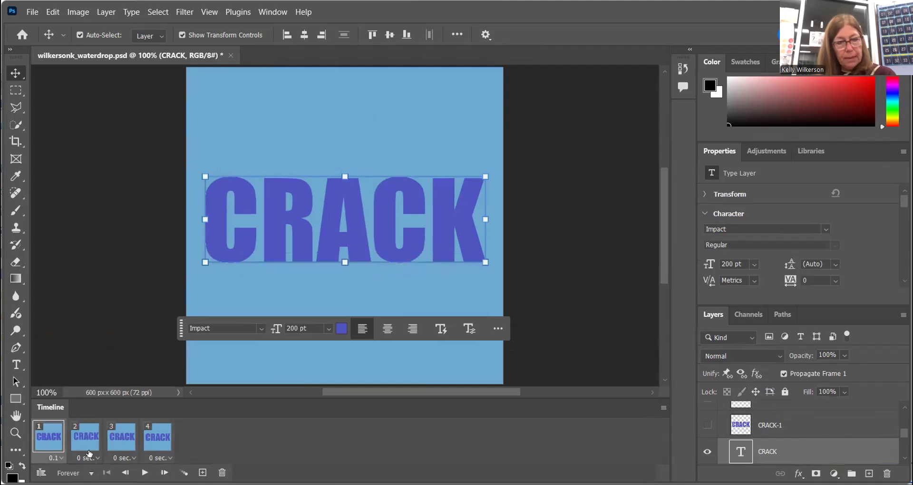
left_click(97, 458)
left_click(115, 346)
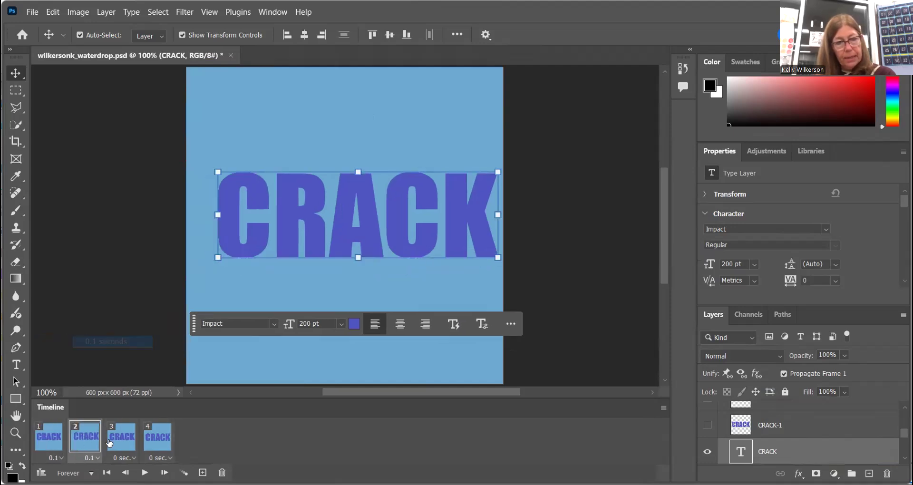
left_click(140, 340)
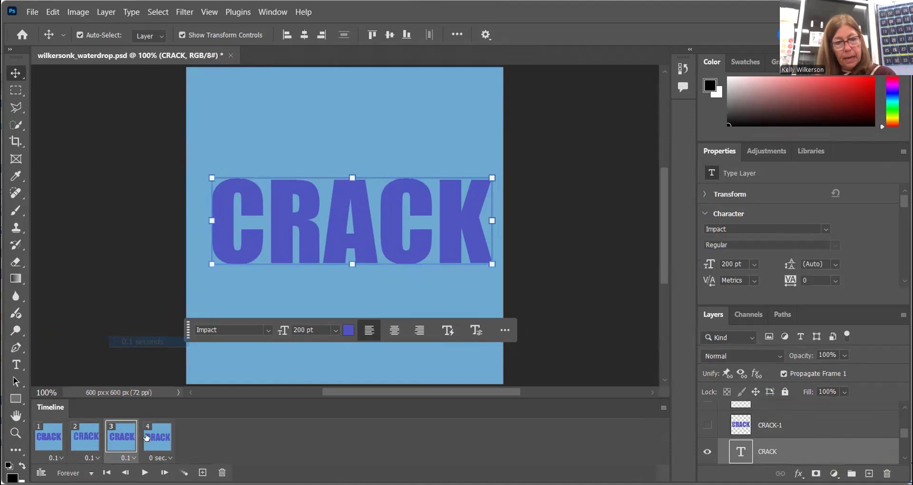
left_click(161, 458)
left_click(183, 342)
Select the first frame, play the animation preview, and stop it
left_click(49, 443)
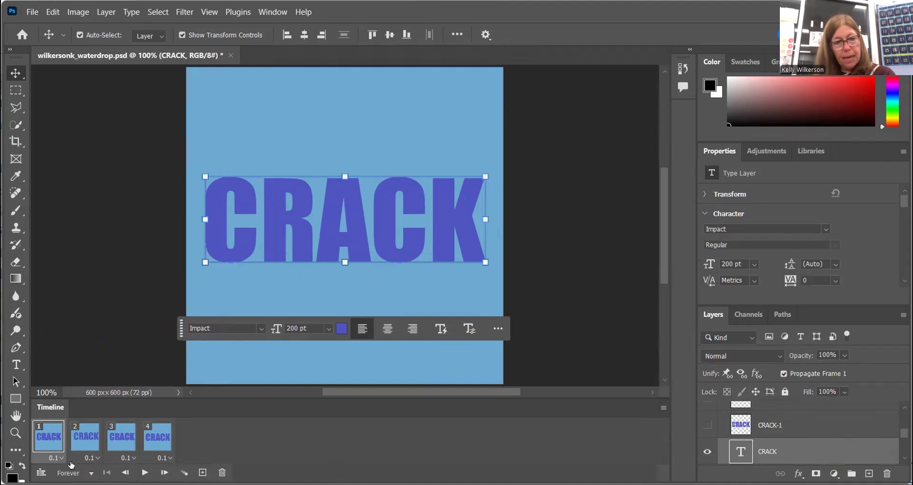
left_click(145, 472)
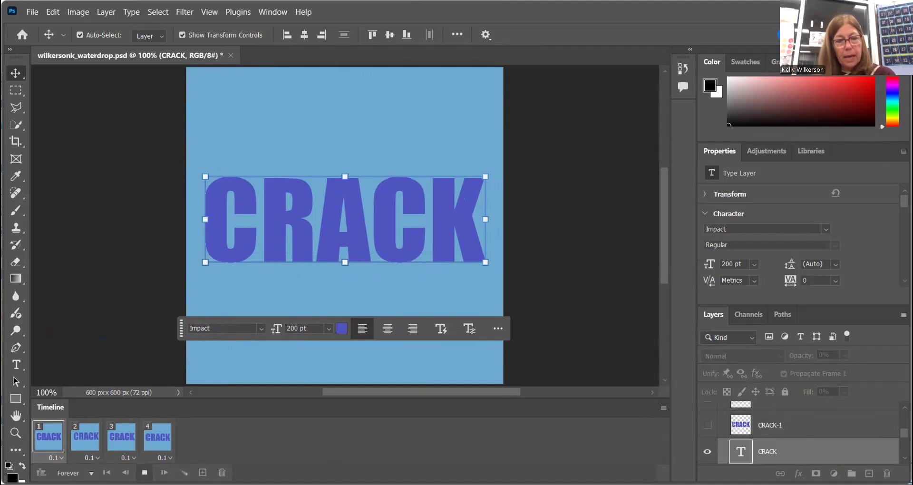
left_click(144, 472)
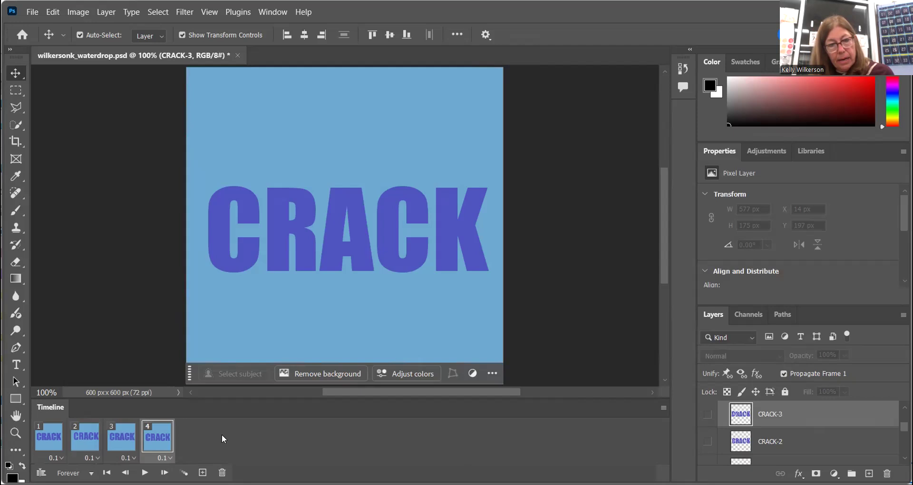
Add a fifth frame, show the CRACK-3 layer, and hide the CRACK text layer in it
left_click(203, 472)
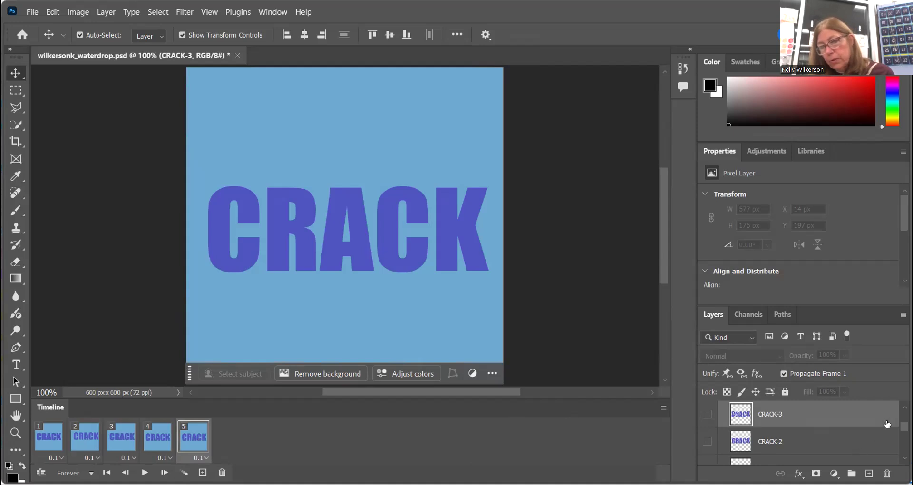
left_click(707, 415)
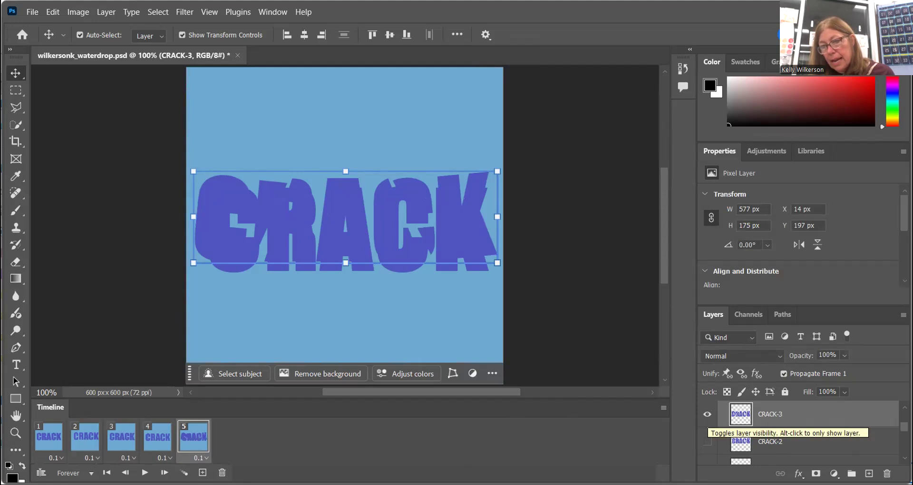
scroll(706, 418, "down", 3)
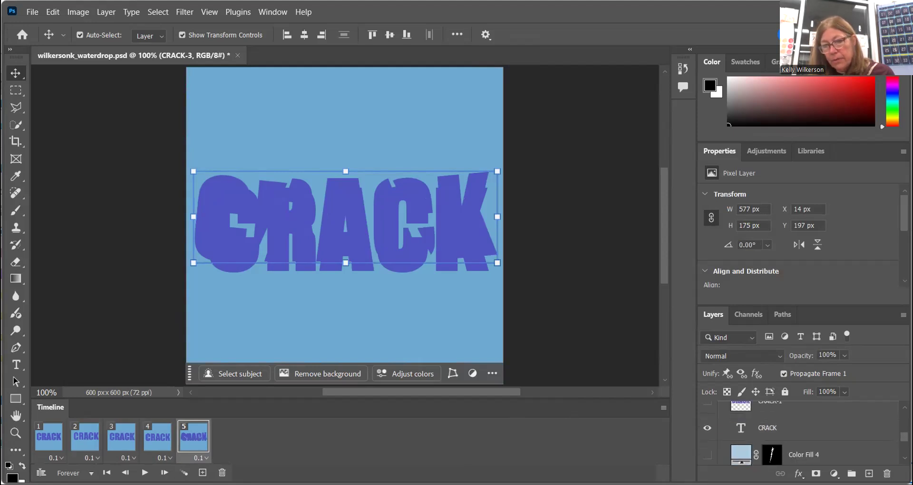
left_click(706, 430)
left_click(707, 431)
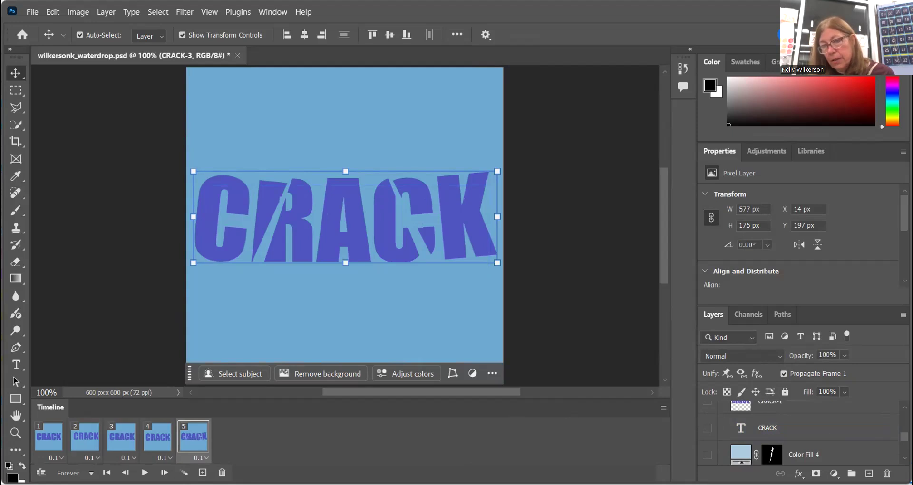
In the fifth frame, hide CRACK-3 and show the CRACK-2 layer instead
scroll(873, 425, "up", 3)
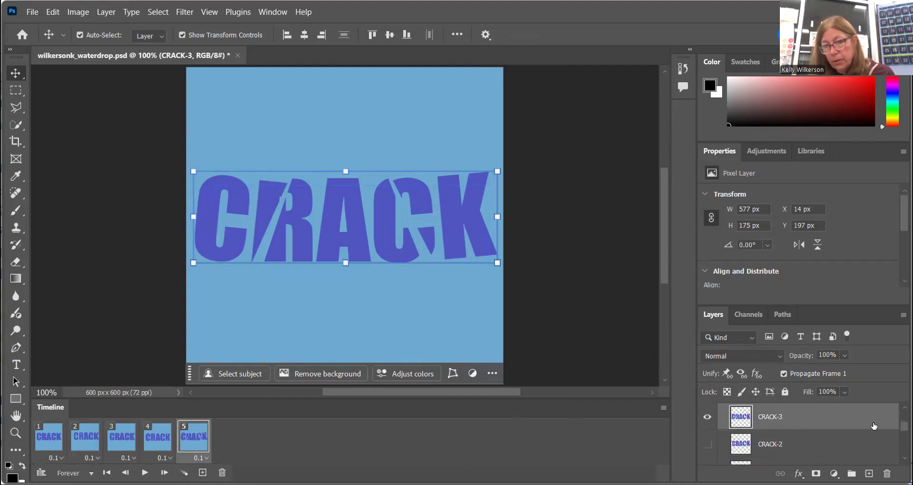
left_click(707, 416)
left_click(707, 444)
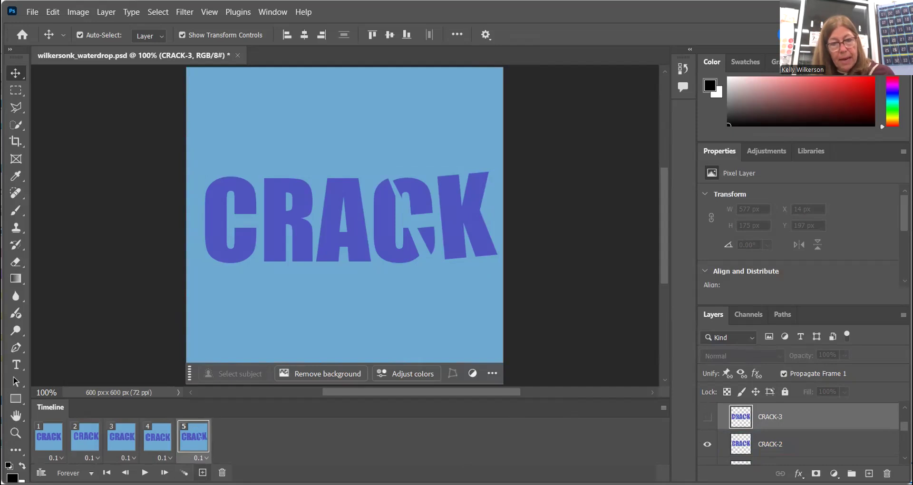
Add a sixth frame, hide the CRACK-2 layer and show the CRACK-3 layer in it
left_click(203, 472)
left_click(707, 444)
left_click(706, 417)
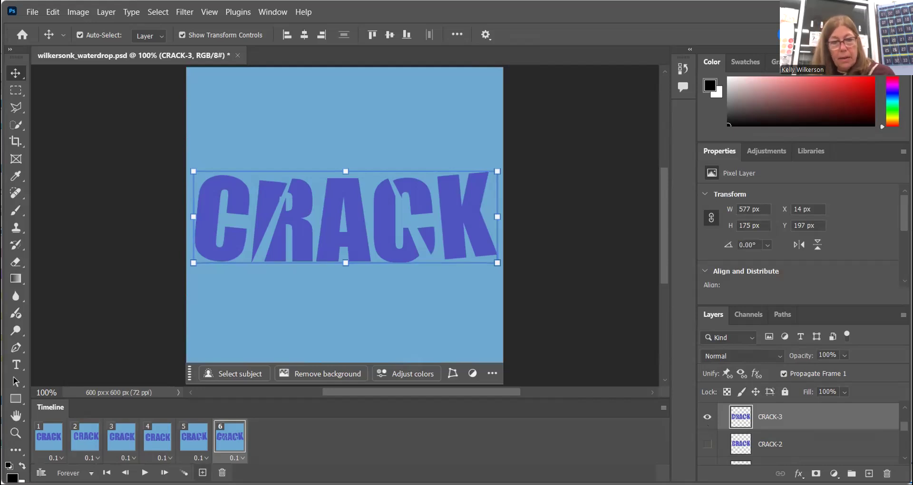
Add a seventh frame, hide the CRACK-3 layer and show the CRACK-4 layer in it
left_click(202, 471)
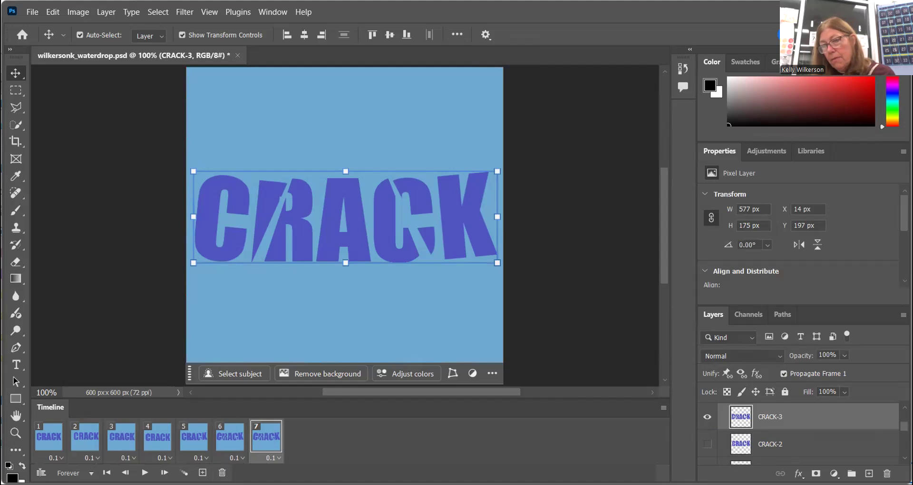
scroll(844, 427, "up", 2)
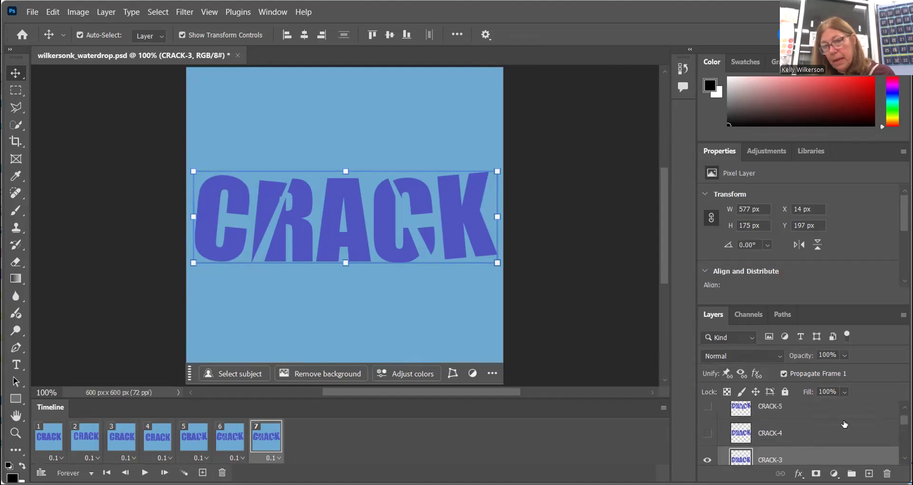
left_click(709, 460)
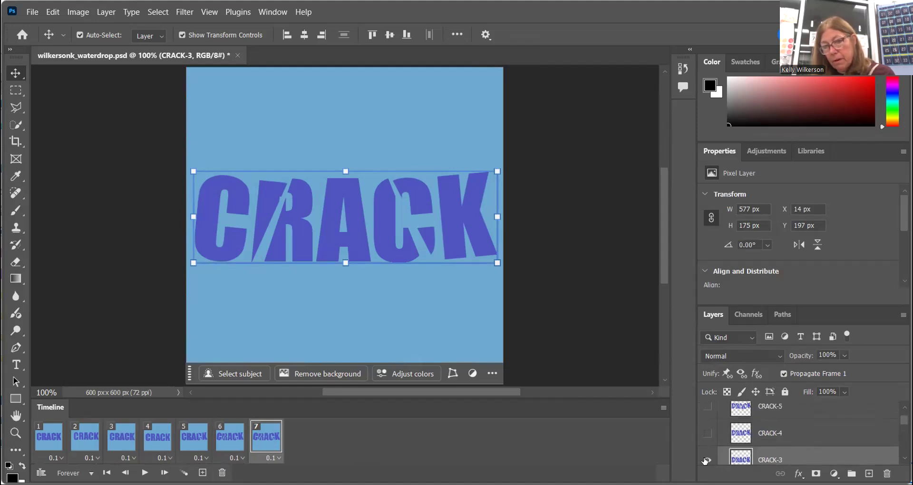
left_click(708, 433)
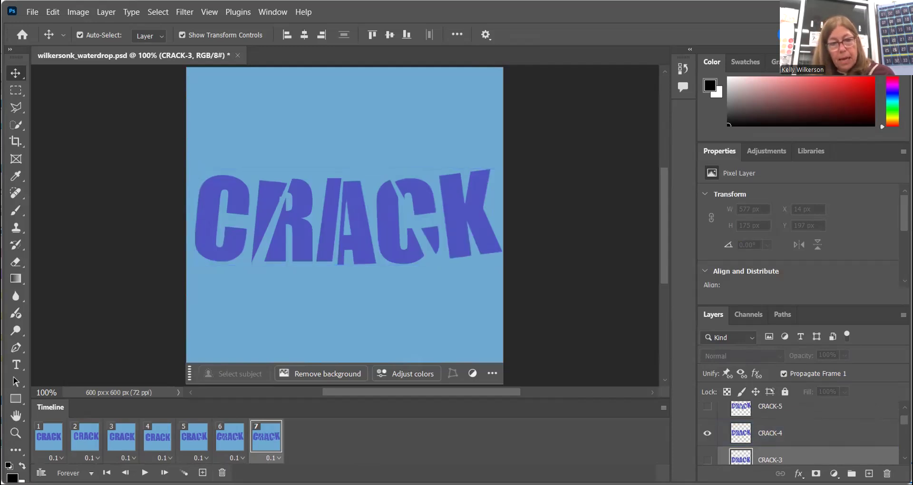
Add an eighth frame, hide the CRACK-4 layer and show the CRACK-5 layer in it
left_click(203, 473)
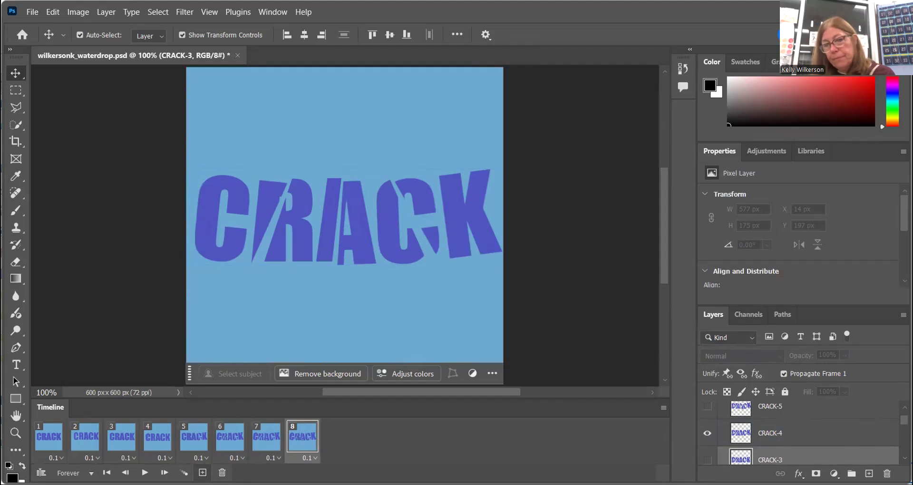
left_click(707, 434)
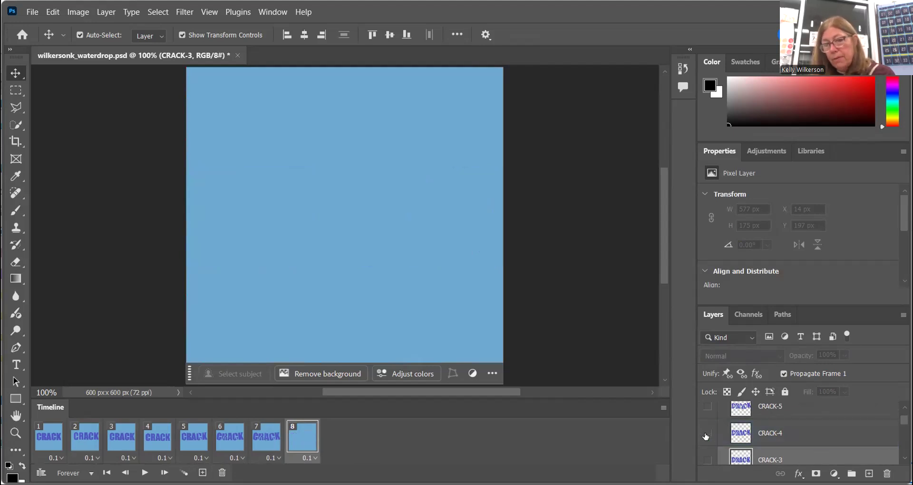
left_click(707, 408)
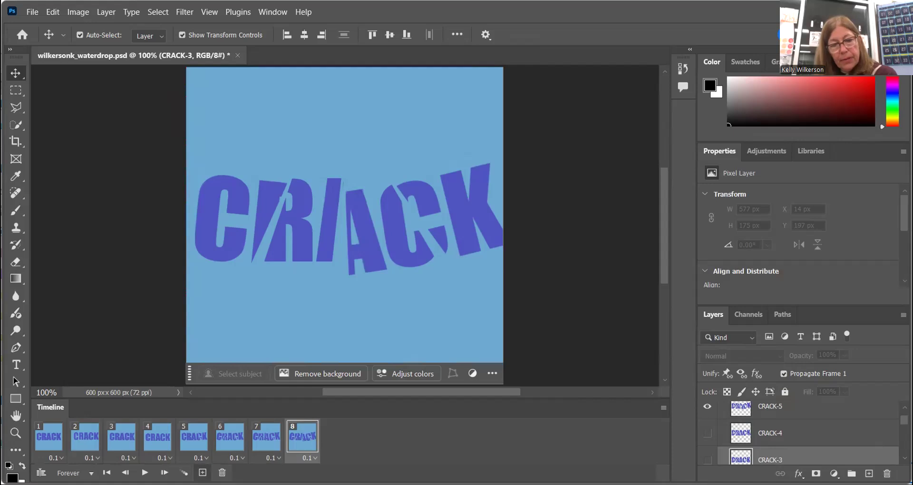
Add a ninth frame, hide the CRACK-5 layer and show the CRACK-4 layer in it
left_click(203, 472)
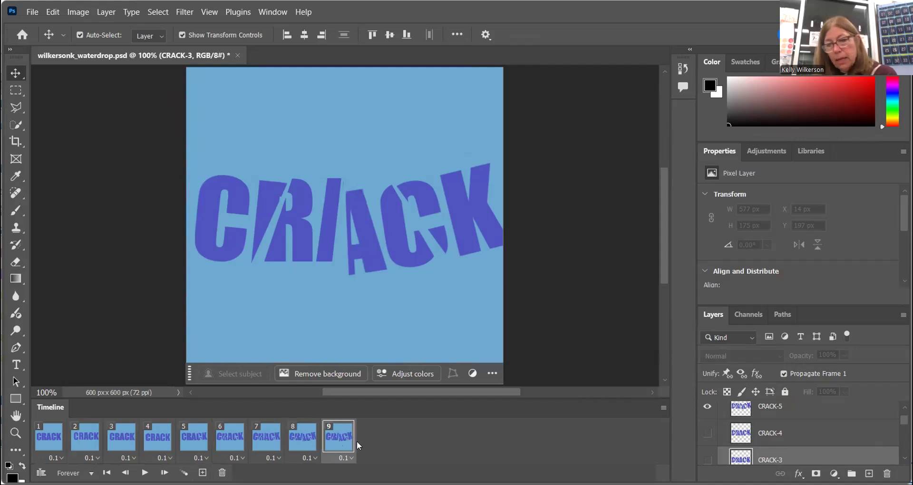
left_click(707, 406)
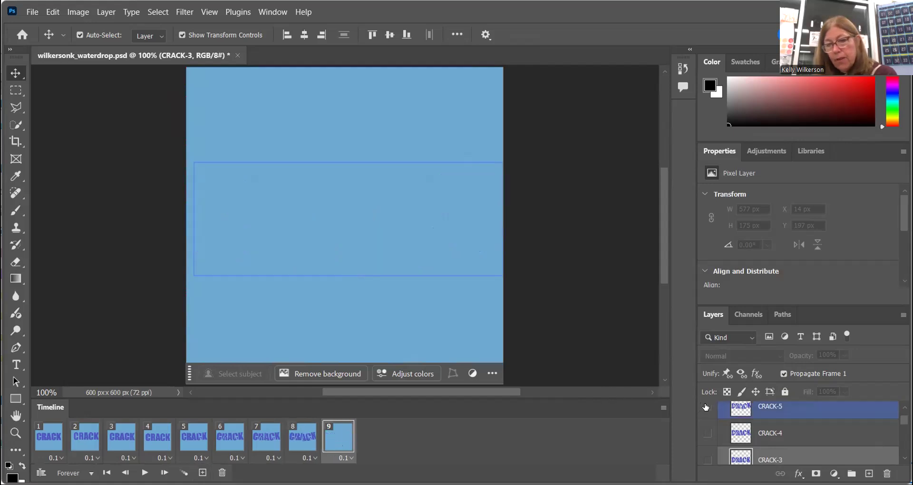
left_click(706, 433)
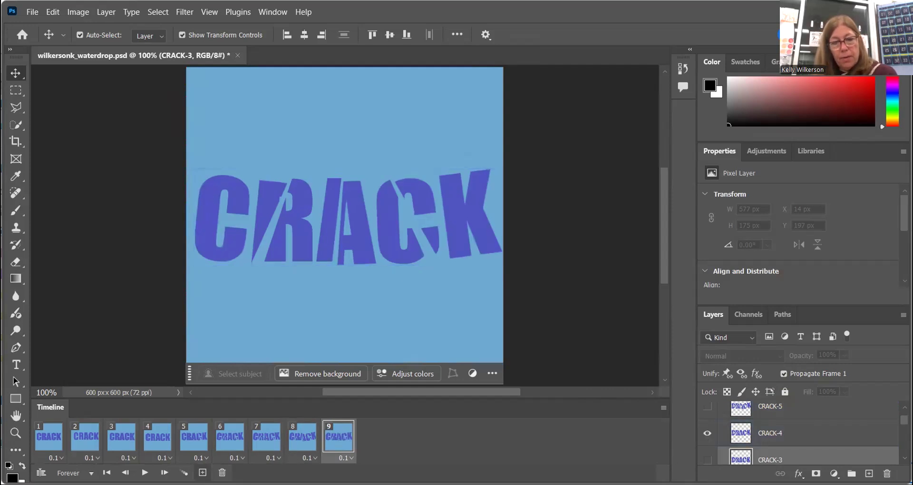
Add a tenth frame, hide the CRACK-4 layer and show the CRACK-3 layer in it
left_click(202, 472)
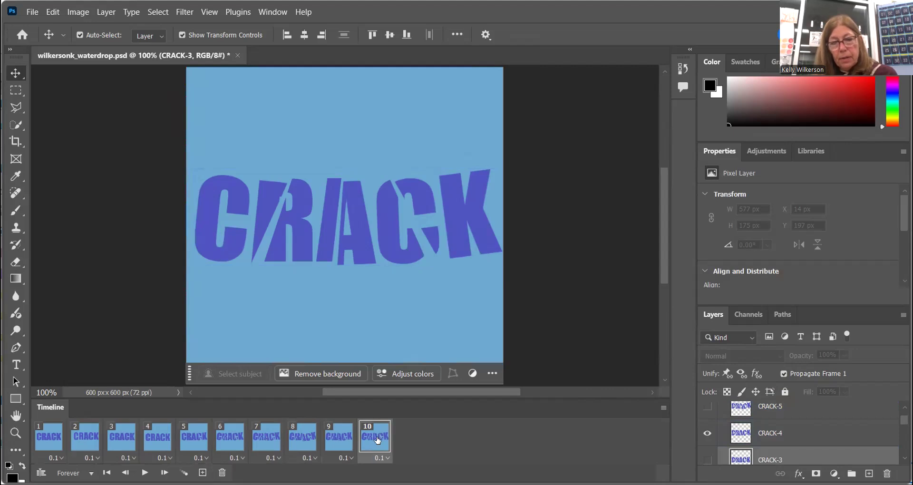
left_click(732, 433)
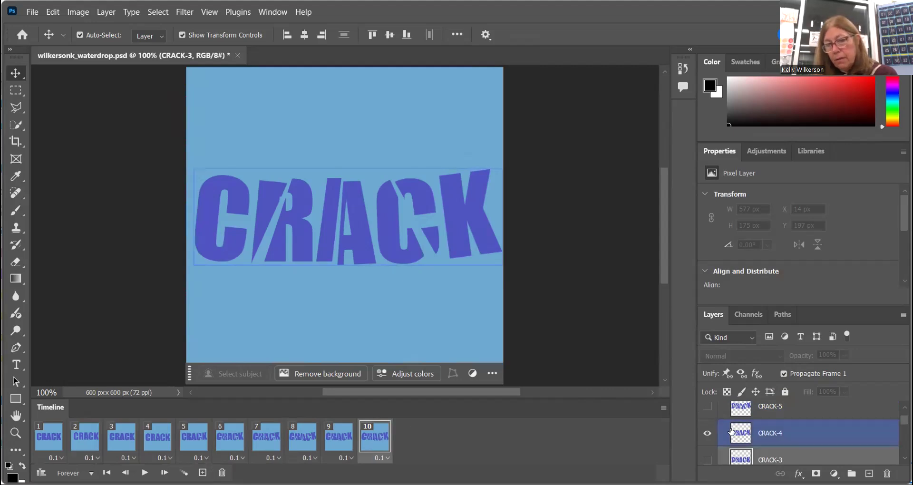
left_click(707, 433)
left_click(707, 459)
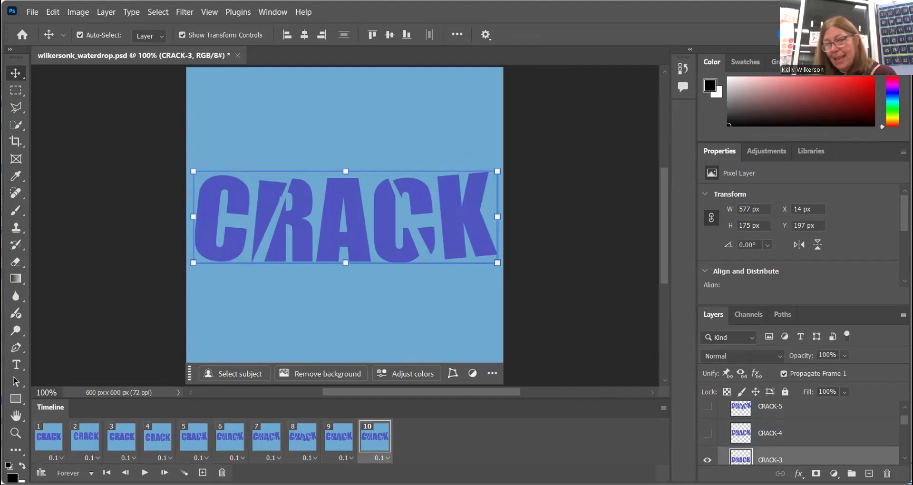
Add an eleventh frame, hide the CRACK-3 layer and show the CRACK-2 layer in it
left_click_drag(904, 421, 904, 425)
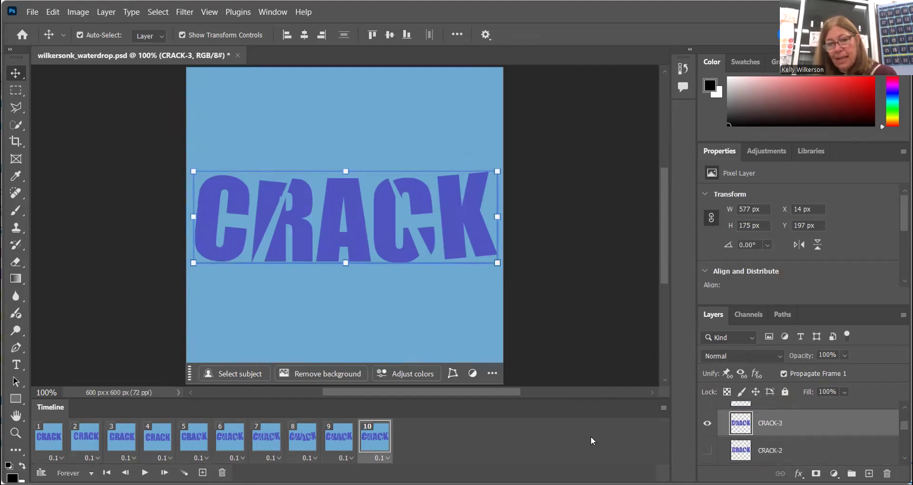
left_click(202, 472)
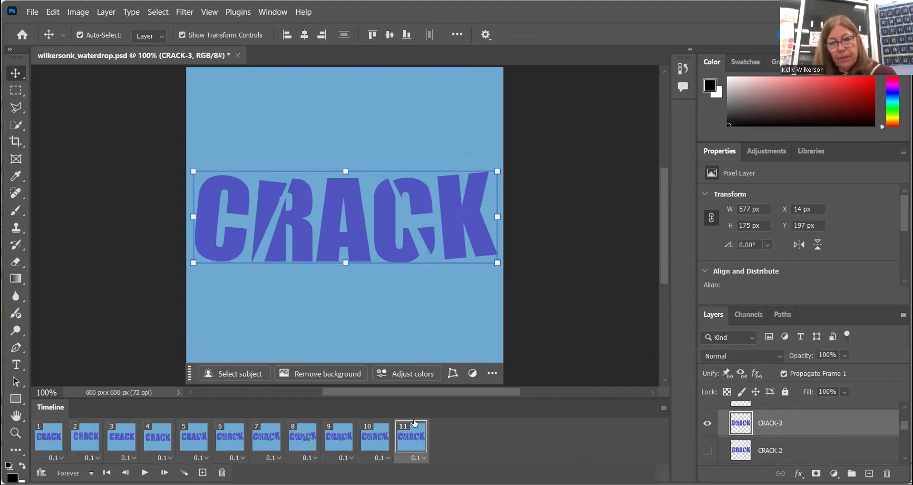
left_click(705, 426)
left_click(706, 450)
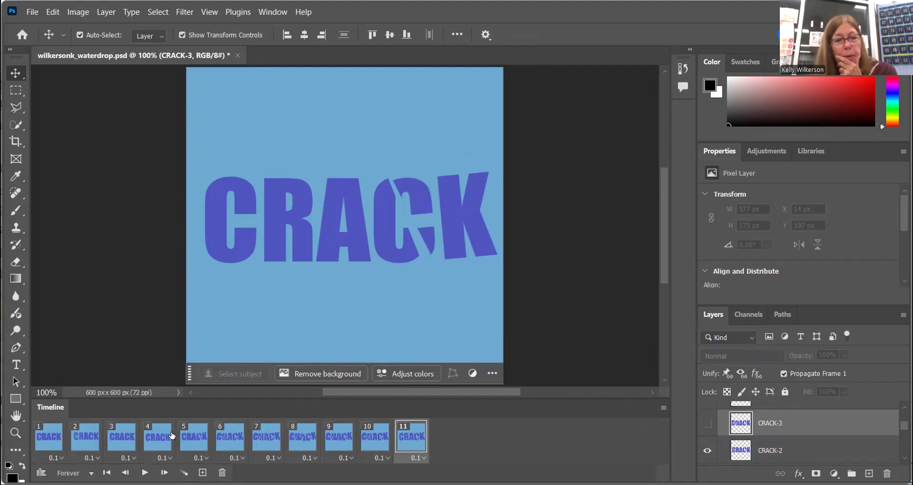
Select the fifth frame and show the Color Fill 2 crack layer in it
left_click(197, 440)
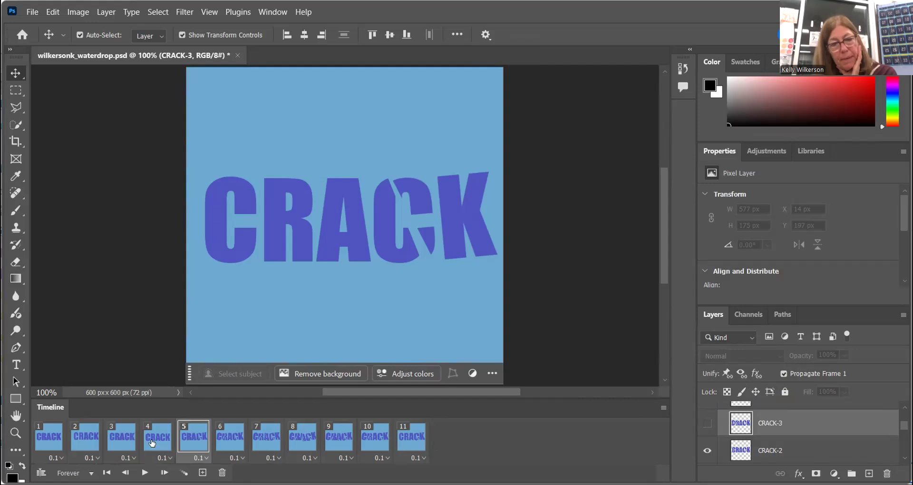
left_click(152, 443)
left_click(194, 440)
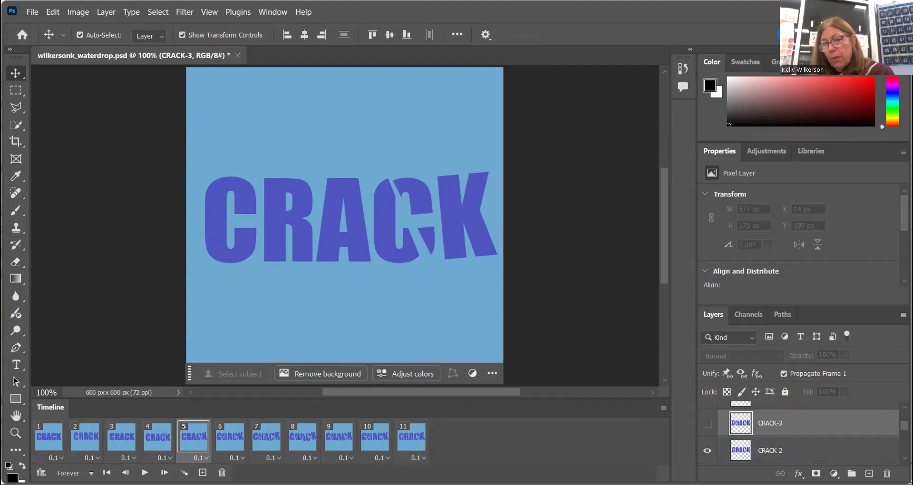
scroll(808, 432, "down", 5)
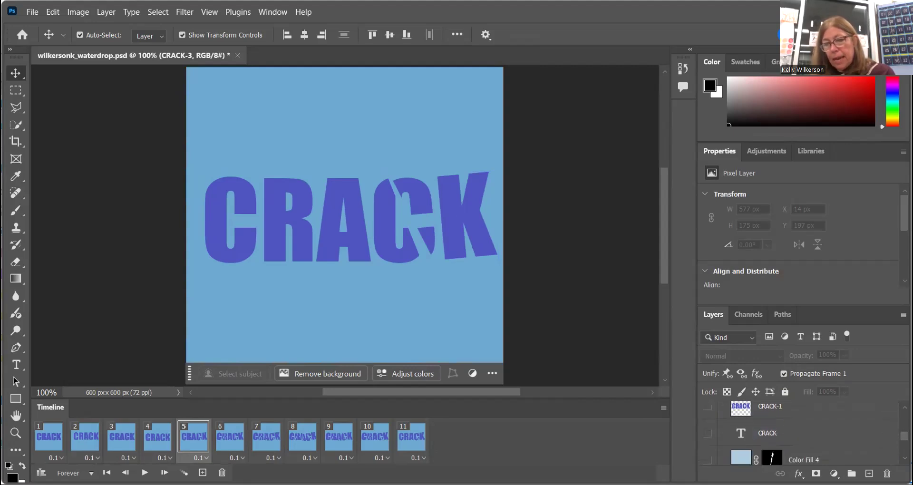
scroll(803, 432, "down", 1)
scroll(803, 432, "down", 1)
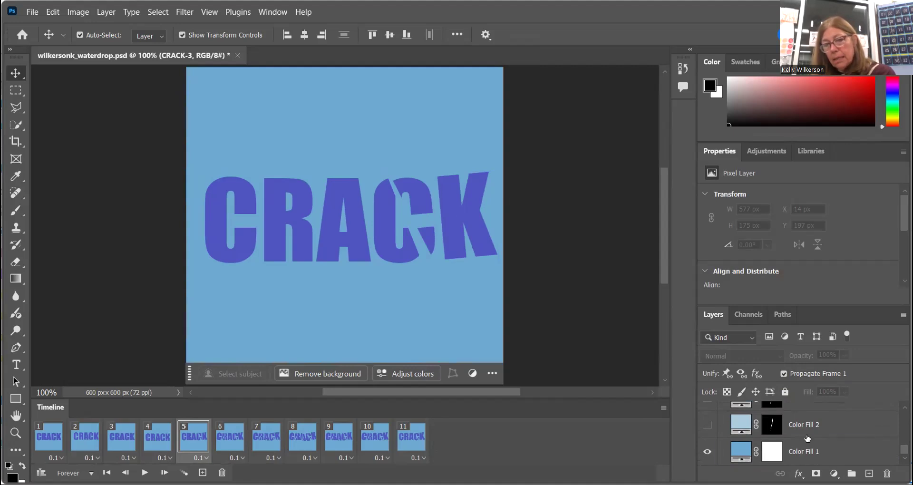
left_click(706, 426)
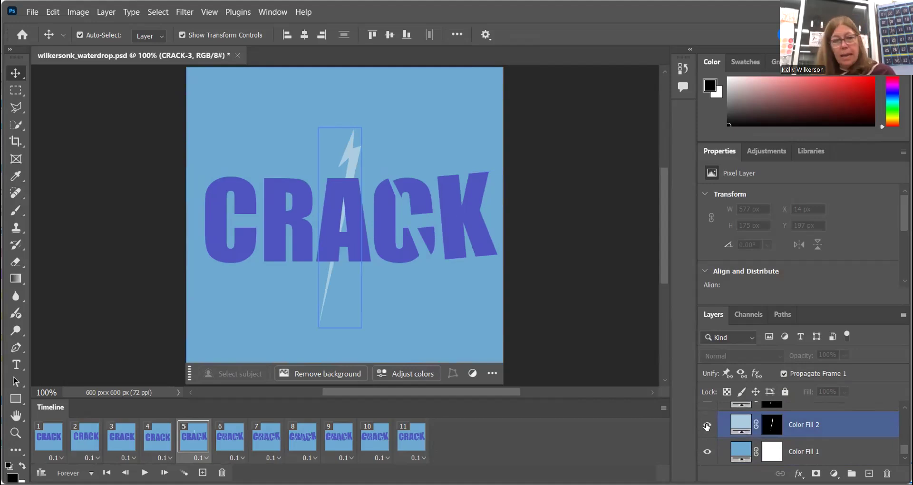
left_click(825, 445)
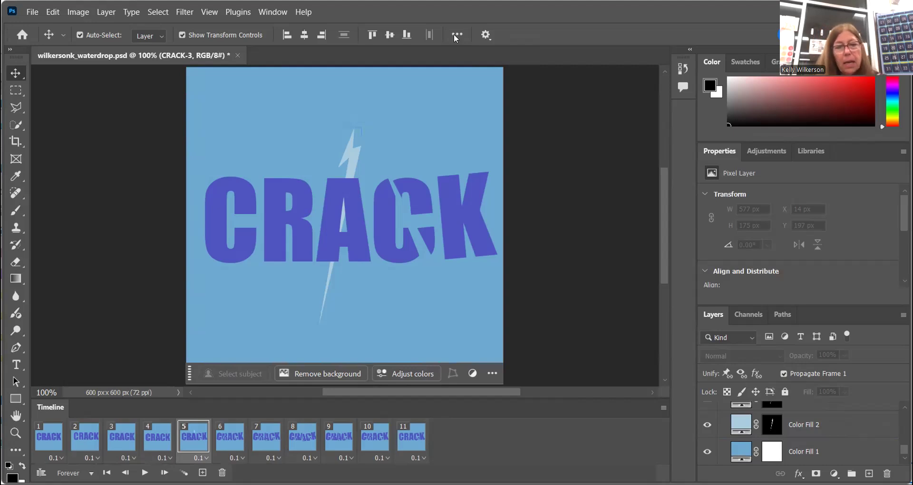
Select the sixth frame, hide Color Fill 2 and show the Color Fill 3 crack layer
left_click(231, 439)
left_click(713, 454)
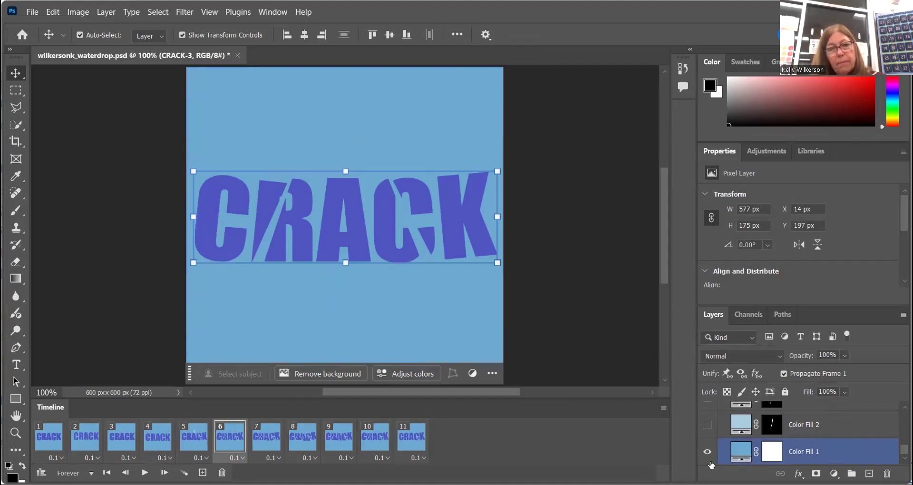
scroll(709, 436, "up", 3)
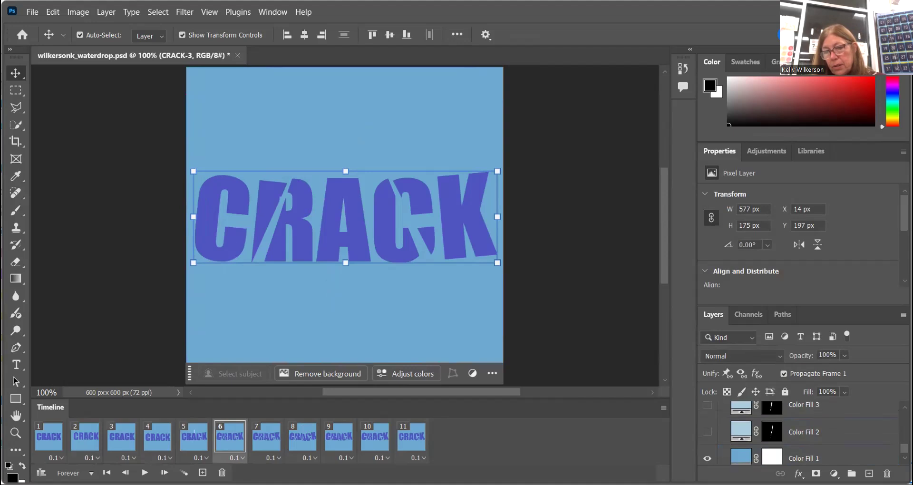
left_click(709, 435)
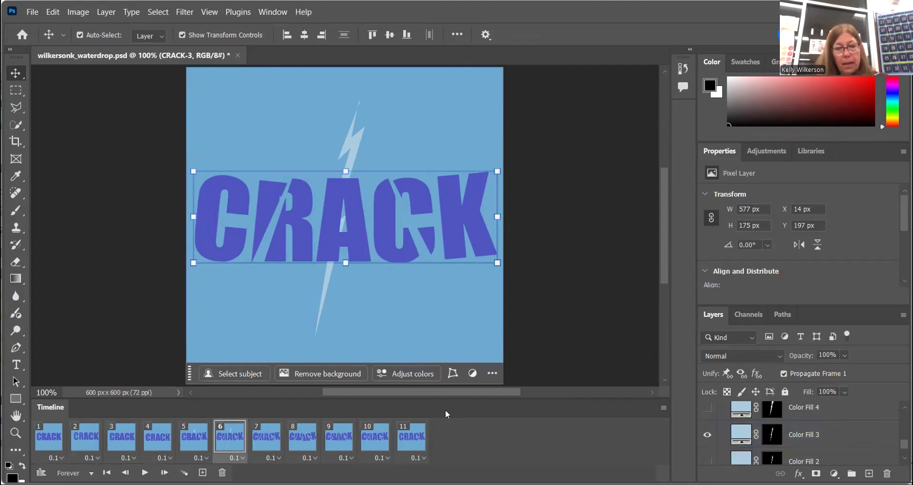
Select the seventh frame and show the Color Fill 4 crack layer in it
left_click(278, 441)
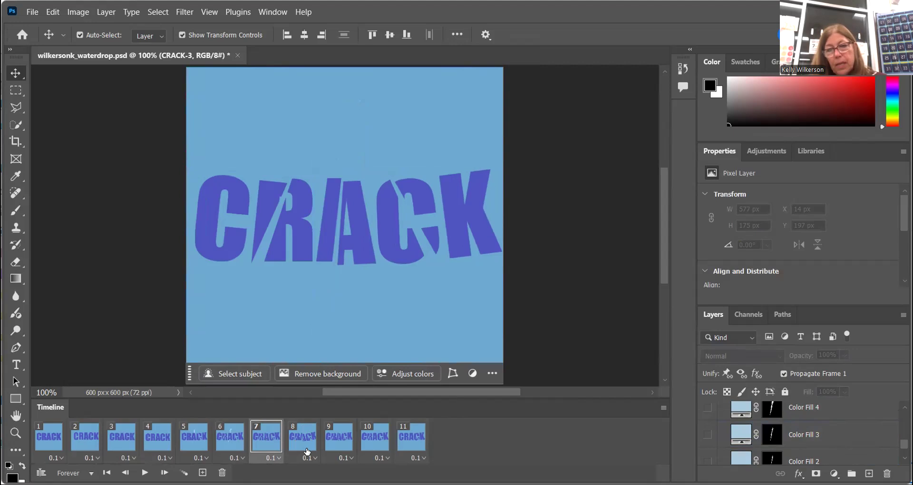
left_click(711, 407)
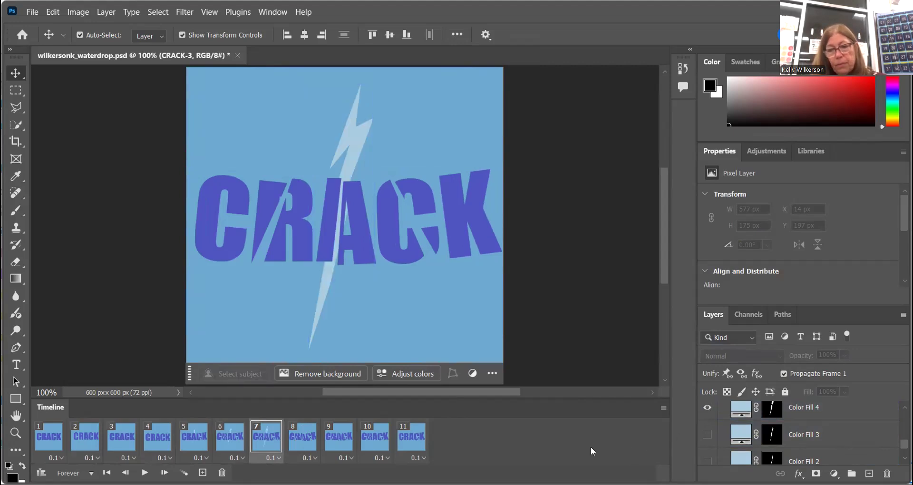
Select the eighth frame and show the Color Fill 4 crack layer in it
left_click(298, 439)
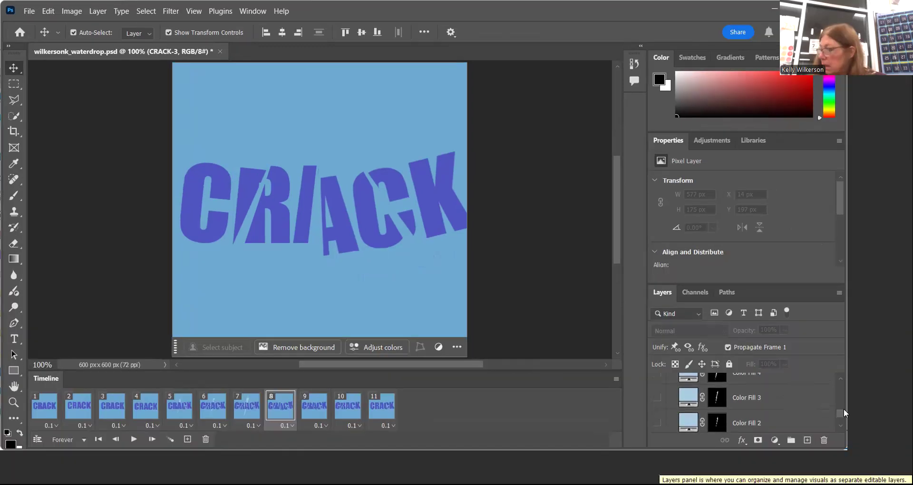
scroll(873, 429, "down", 1)
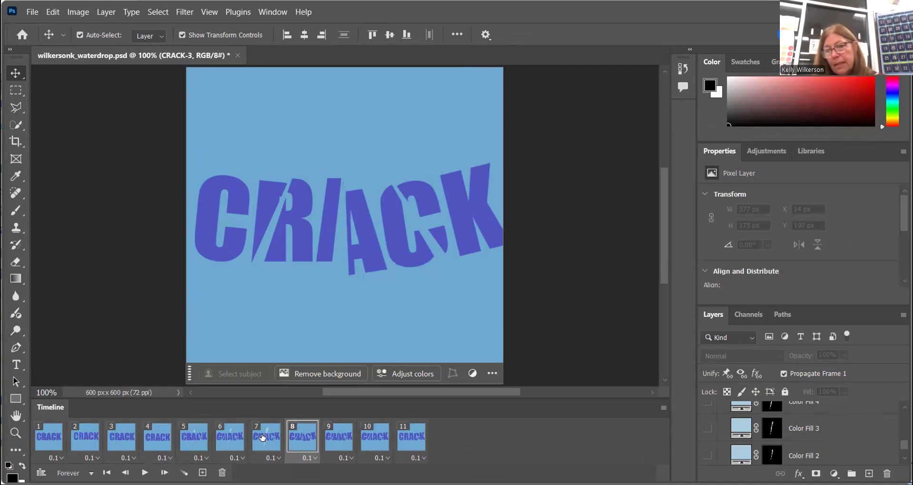
left_click(263, 438)
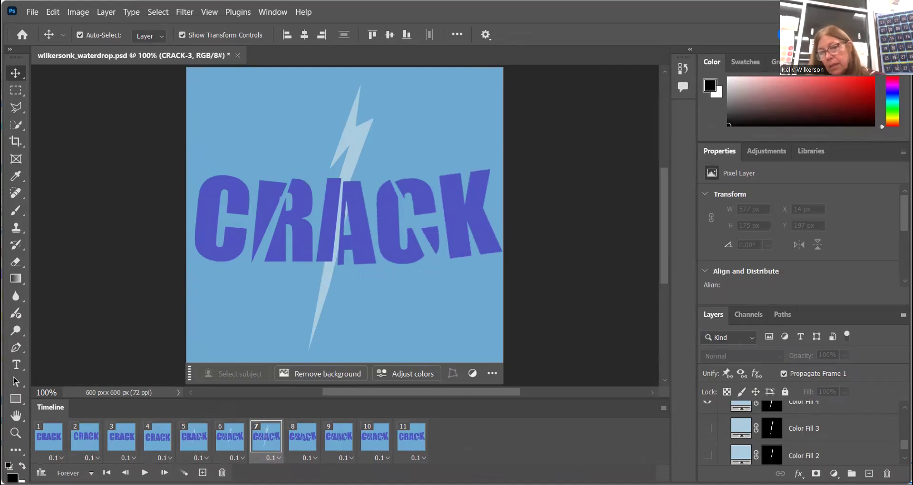
scroll(798, 433, "up", 2)
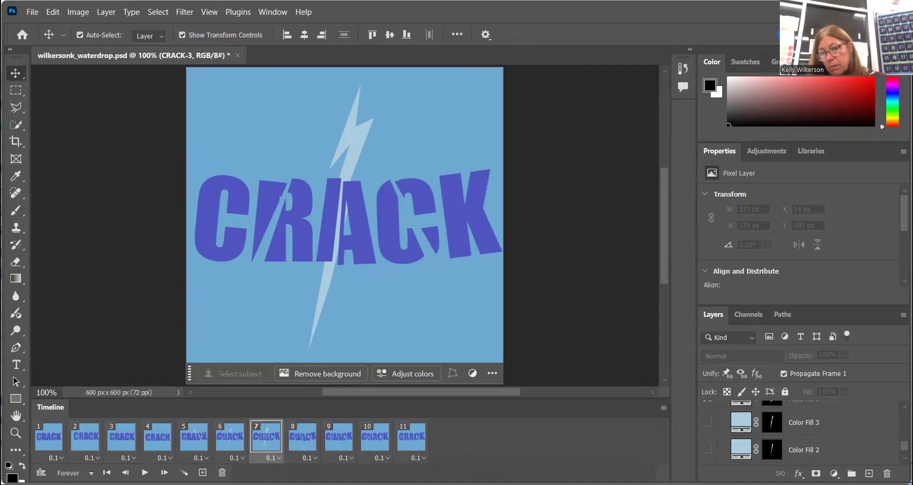
scroll(799, 432, "up", 1)
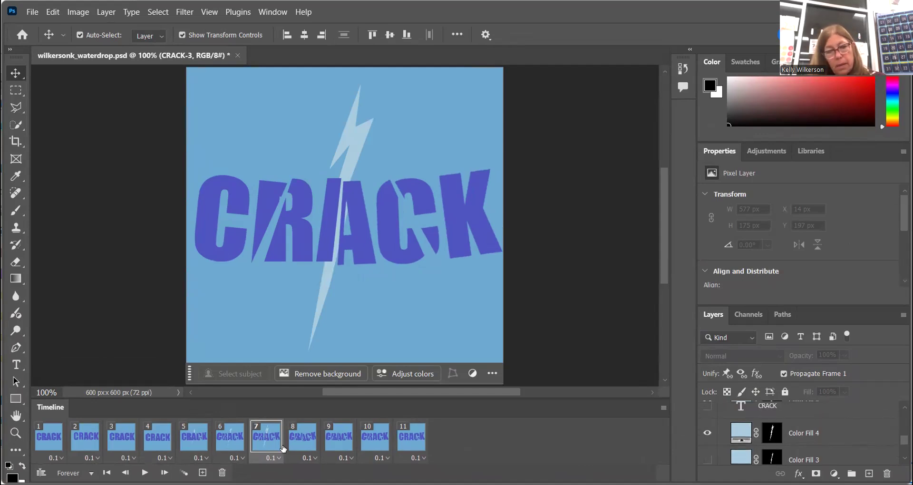
left_click(306, 434)
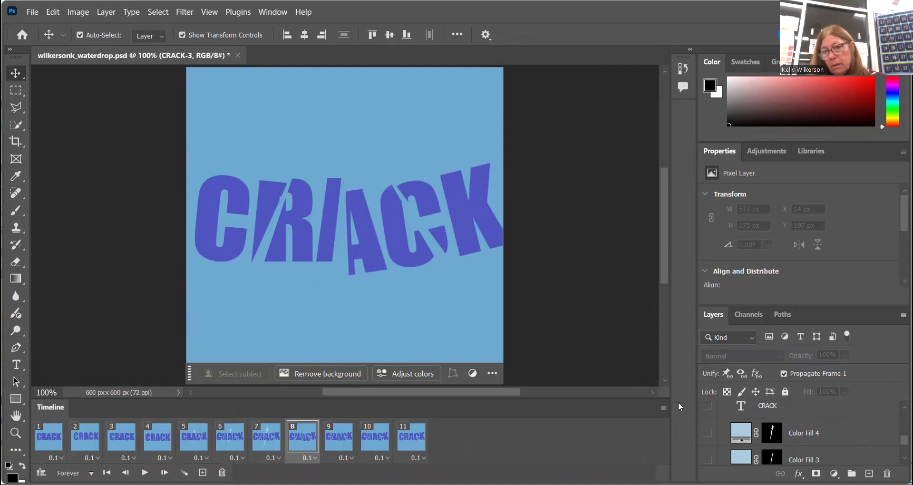
left_click(703, 423)
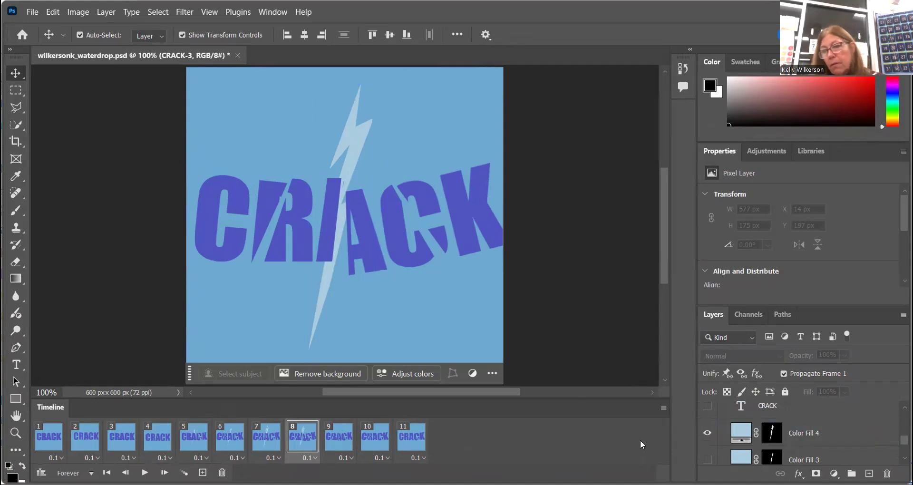
Select the ninth frame and show the Color Fill 3 crack layer in it
left_click(345, 437)
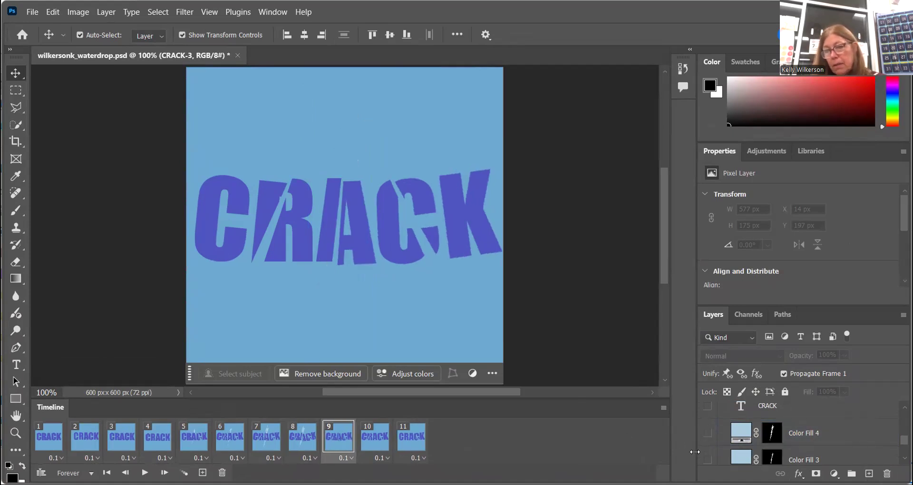
left_click(707, 459)
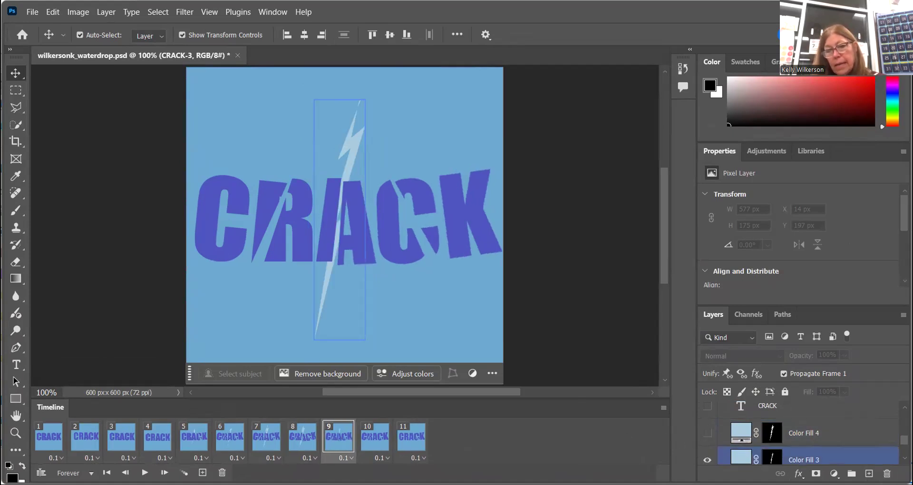
Select the tenth frame and show the Color Fill 2 crack layer in it
left_click(377, 437)
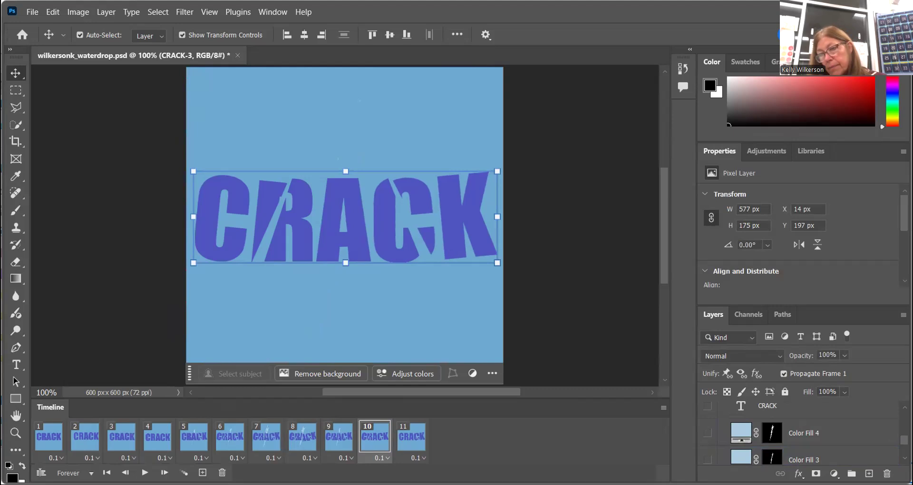
scroll(798, 430, "down", 1)
scroll(799, 437, "down", 1)
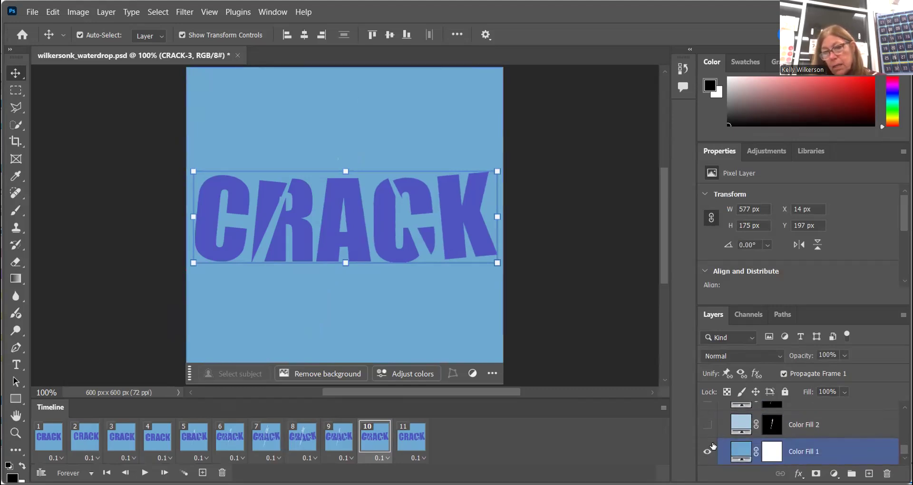
left_click(707, 424)
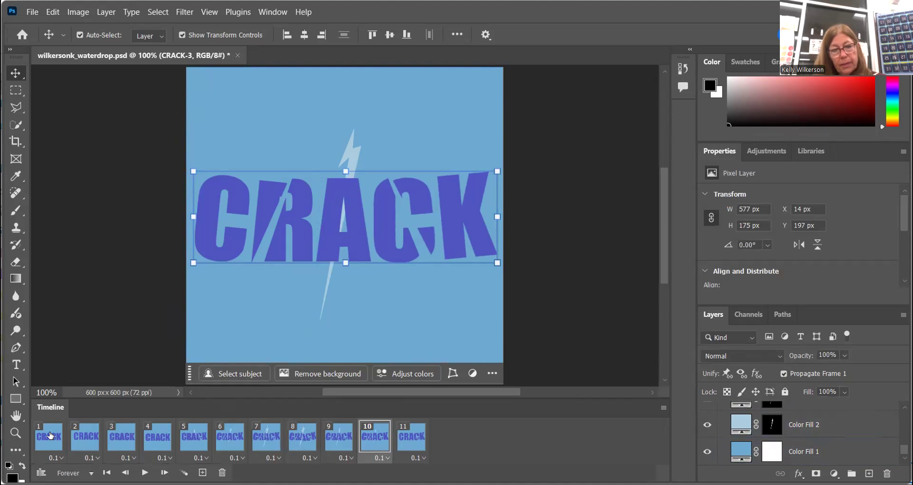
Play the animation from the first frame to preview it, then stop playback
left_click(62, 436)
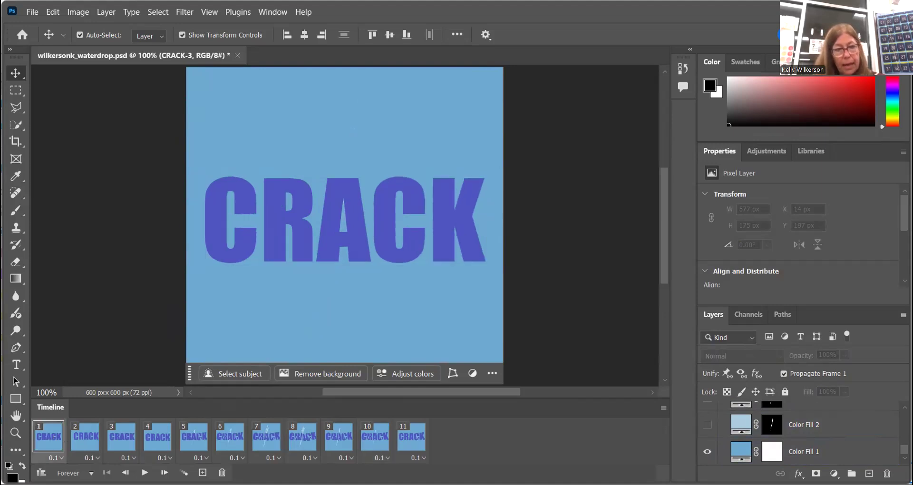
left_click(145, 472)
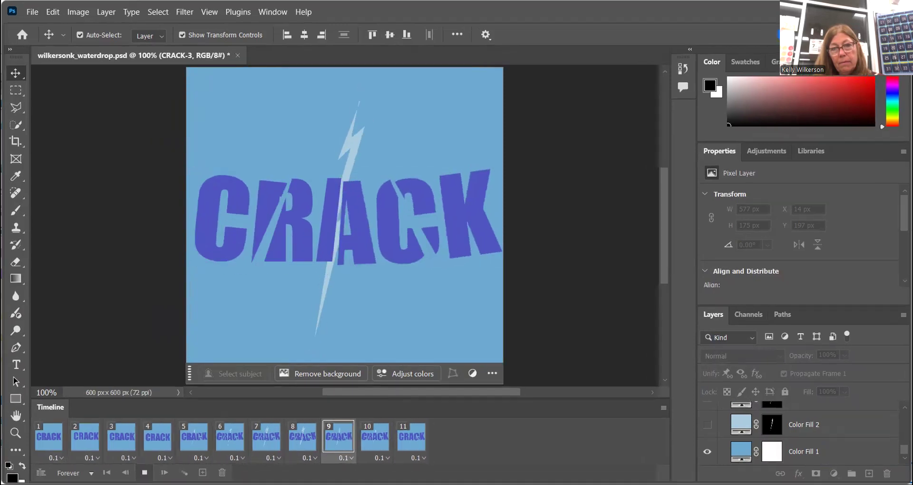
left_click(145, 472)
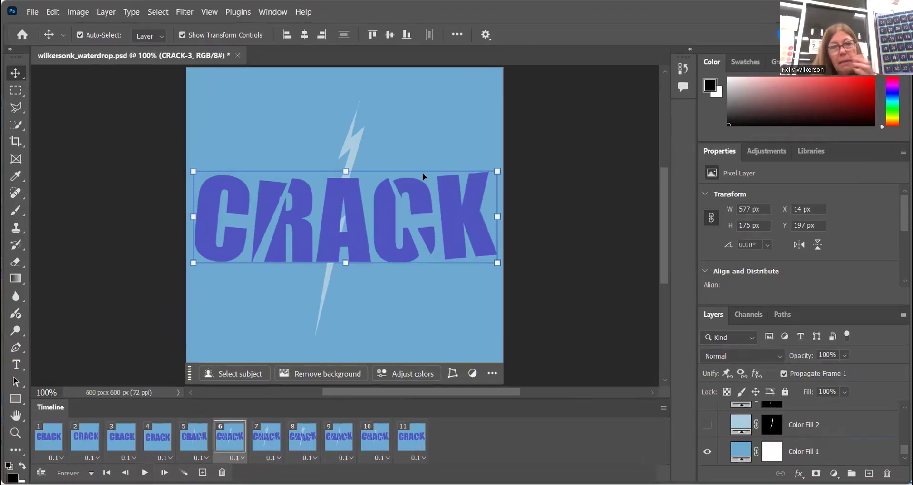
Open Save for Web, keep the GIF format, and start saving the optimized animation
left_click(32, 19)
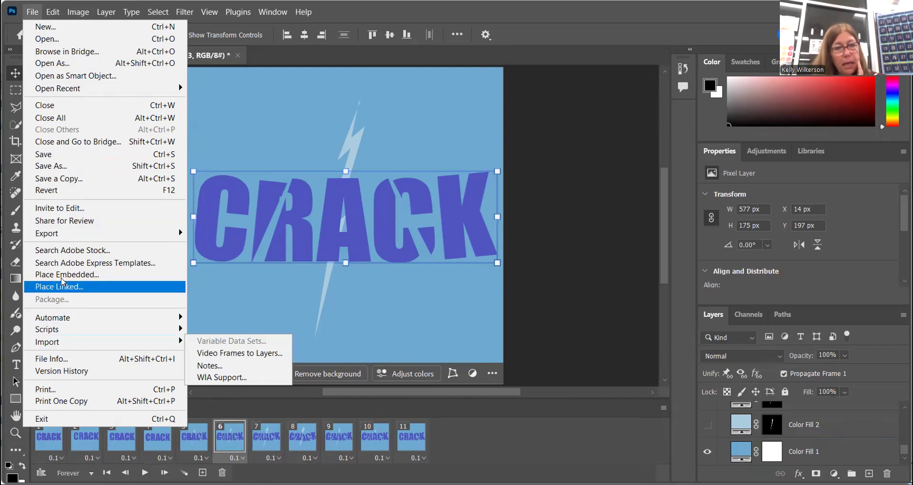
mouse_move(93, 240)
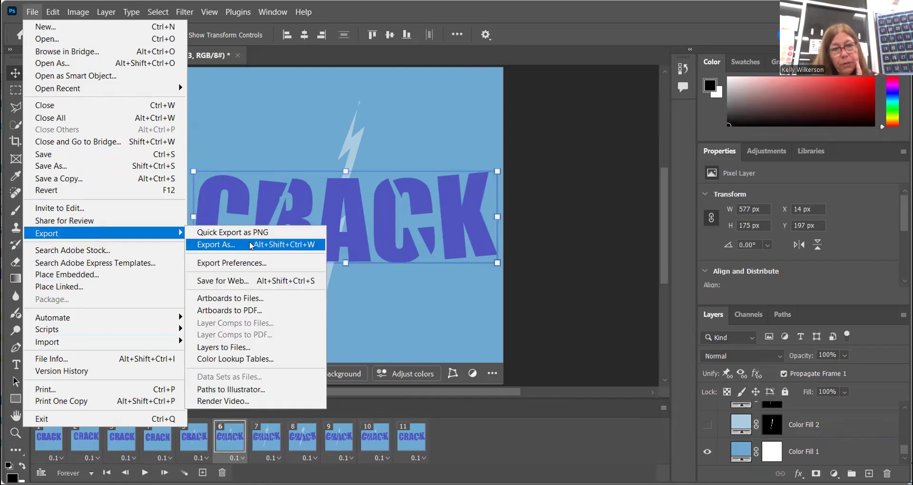
left_click(249, 281)
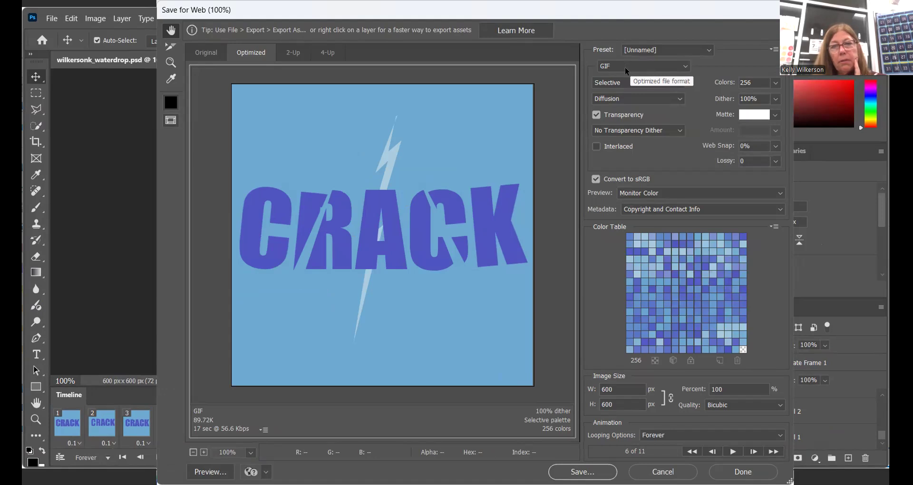
left_click(624, 67)
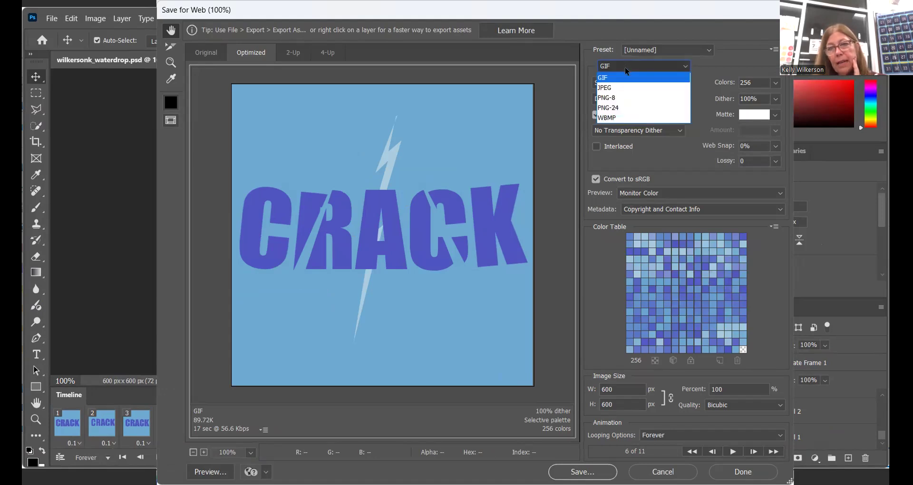
left_click(624, 67)
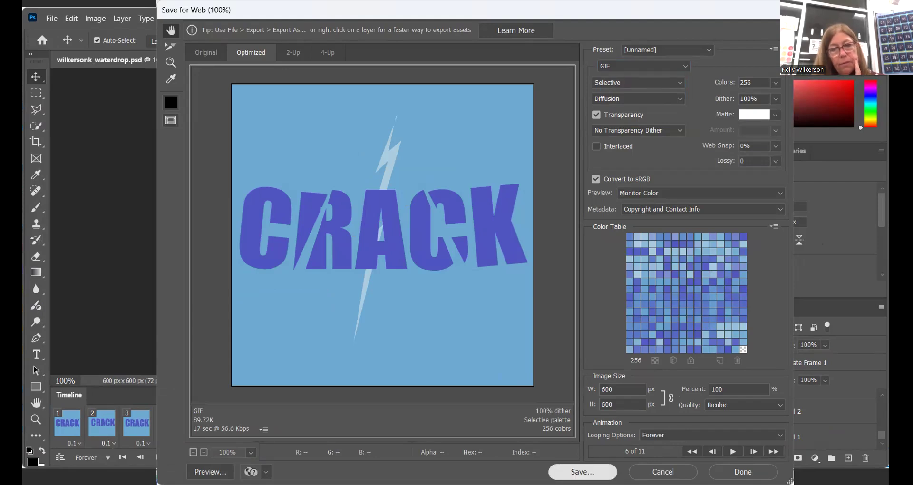
left_click(582, 471)
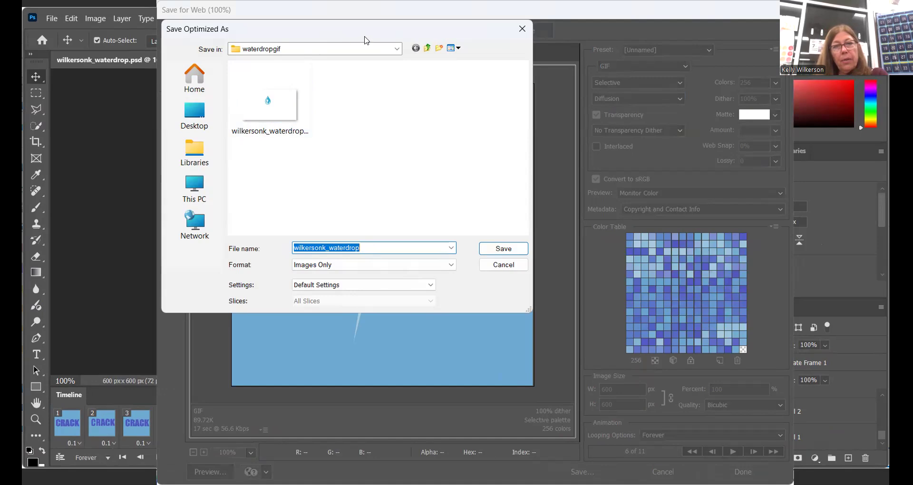
Navigate from the Desktop into the graphic design folder and open its word art subfolder
left_click(205, 119)
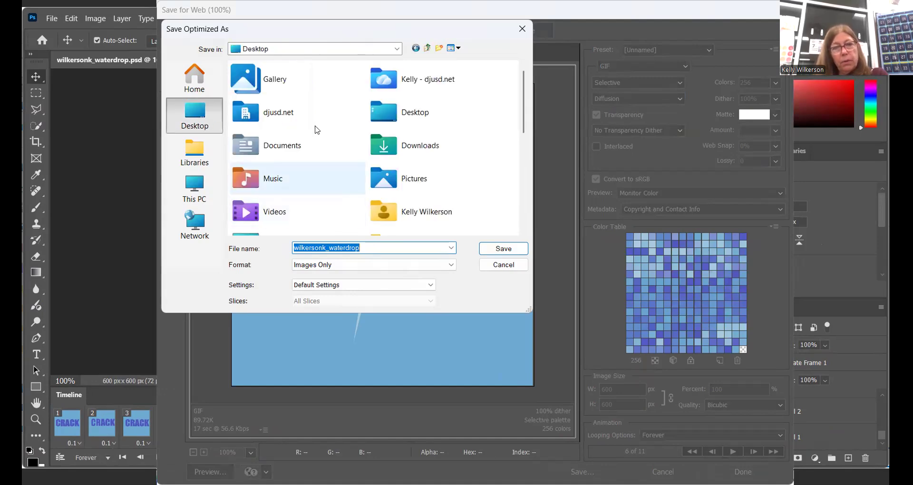
double_click(412, 114)
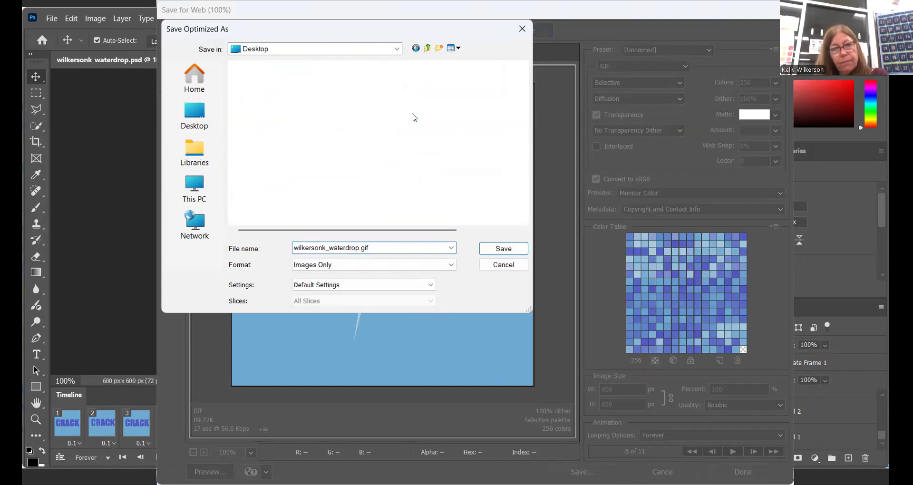
double_click(274, 141)
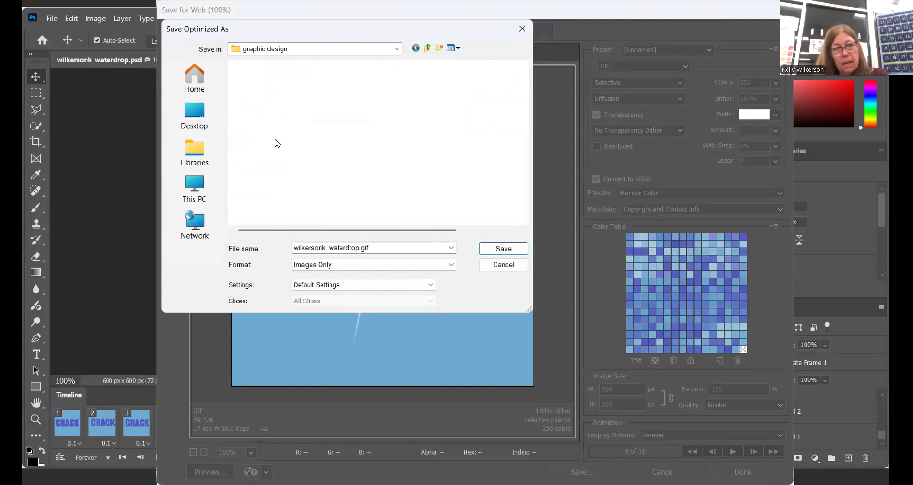
left_click(259, 190)
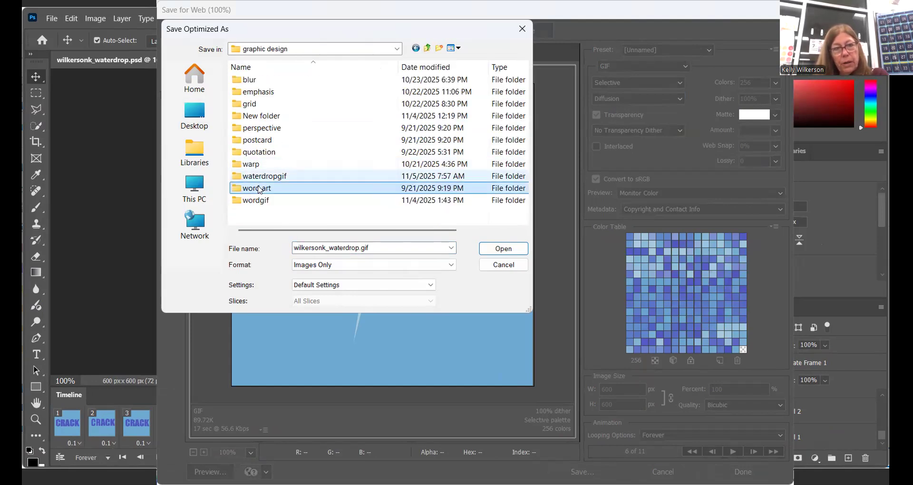
double_click(259, 188)
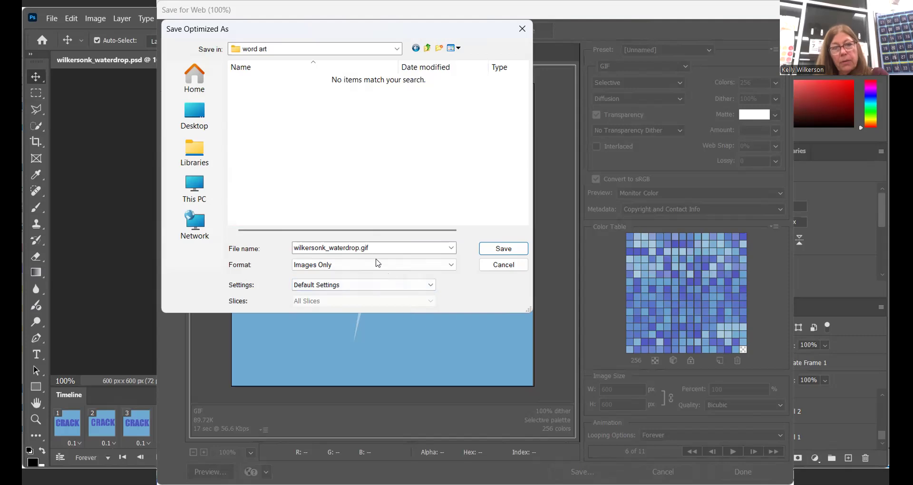
Replace 'waterdrop' in the file name with 'wordart', keep Images Only format, and save the GIF
double_click(364, 247)
left_click_drag(373, 243, 334, 243)
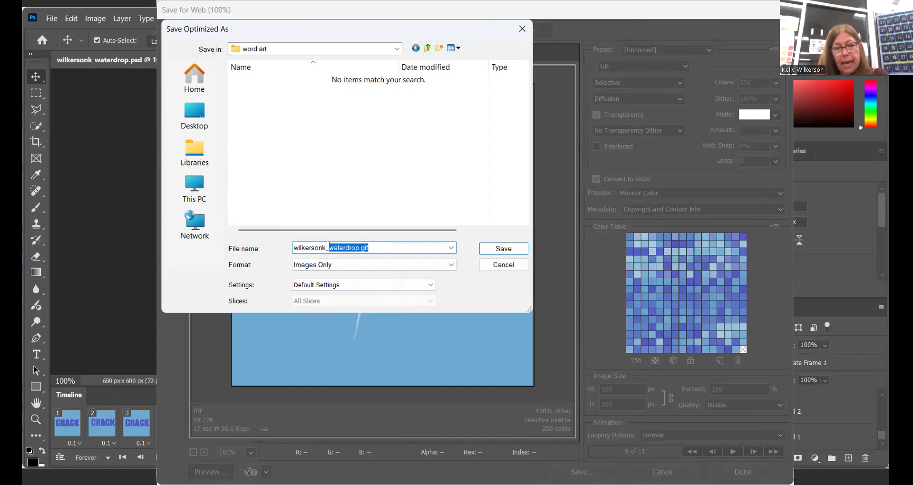
type("worda")
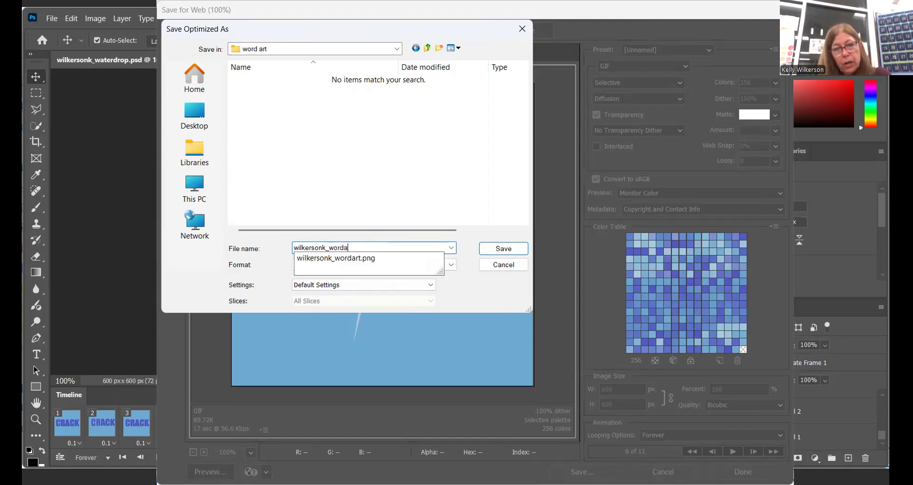
type("rt")
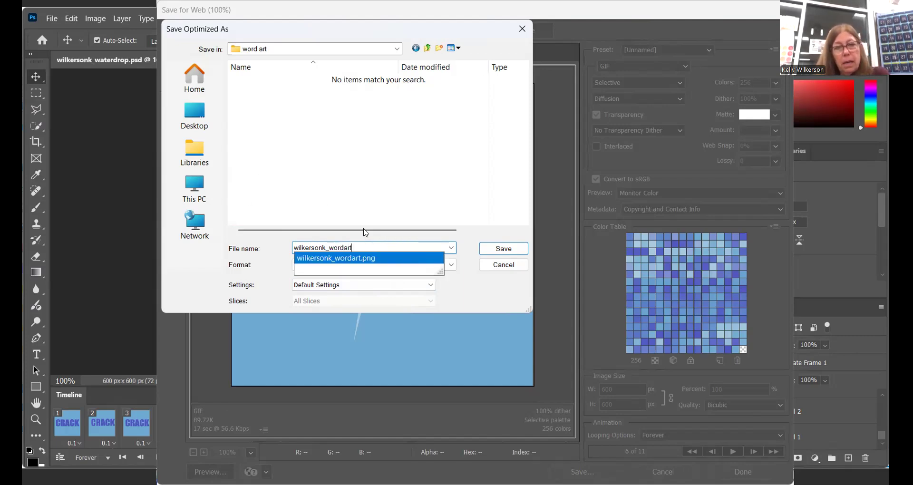
left_click(396, 244)
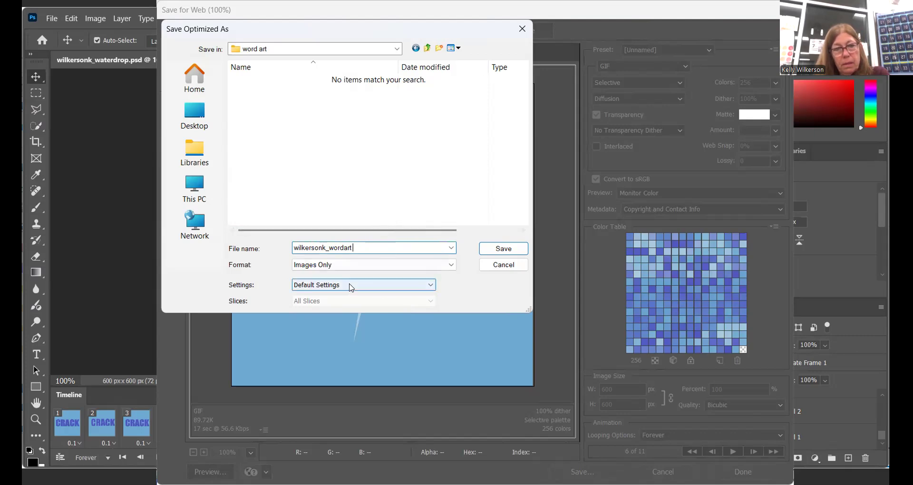
left_click(352, 267)
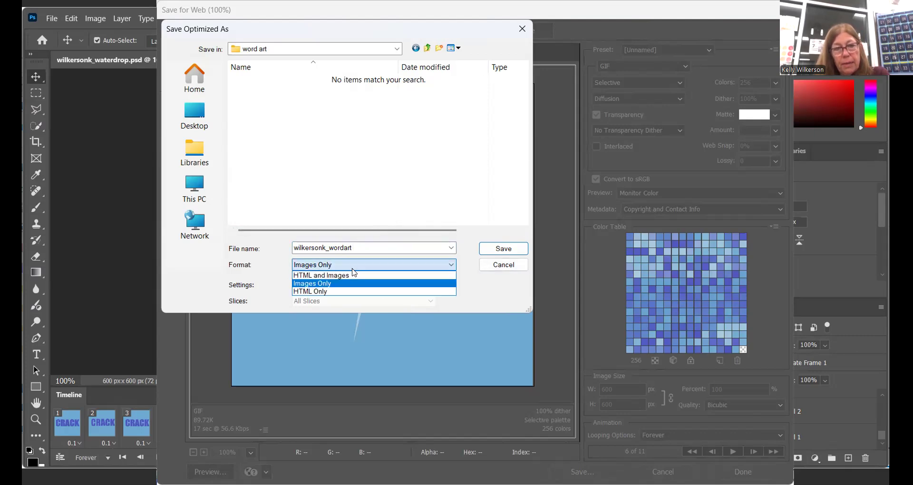
left_click(328, 265)
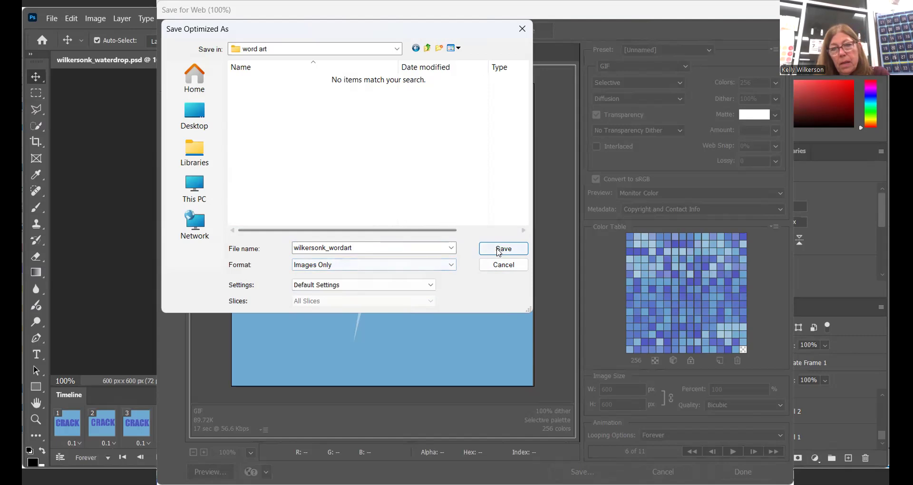
left_click(503, 247)
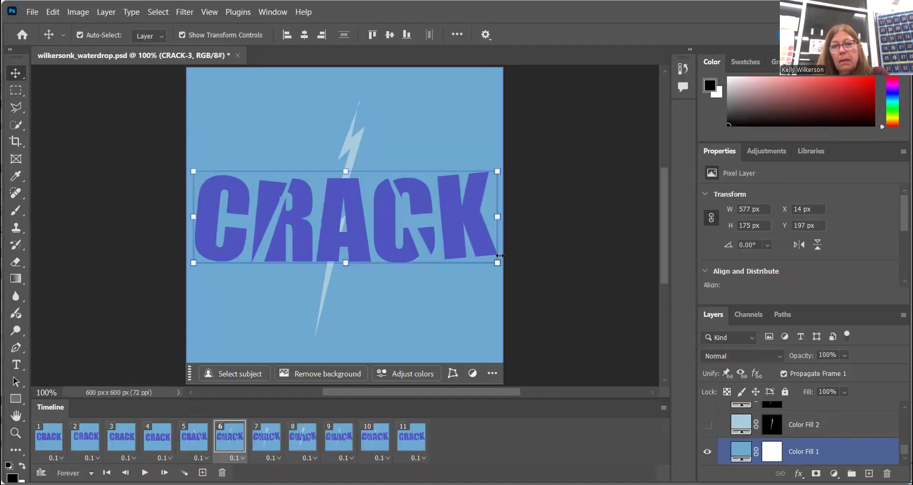